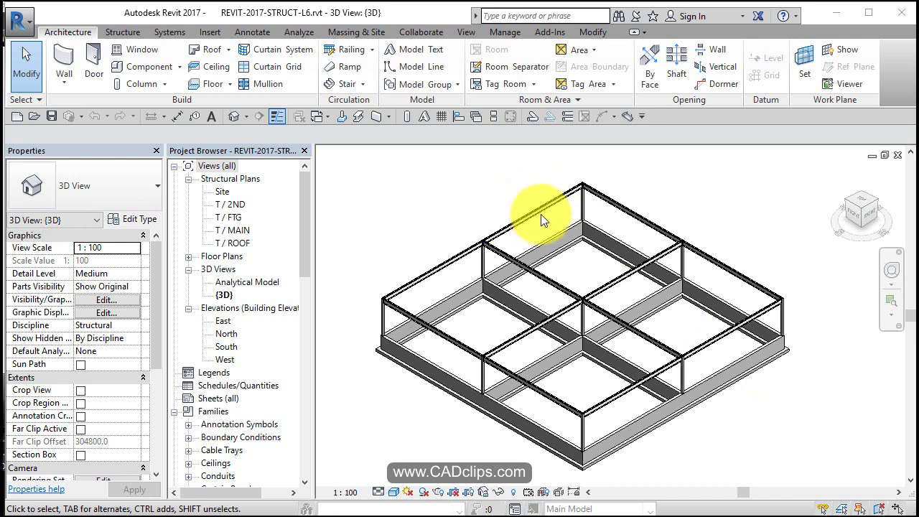
Step: On T / 2ND, place HSS203.2X203.2X9.5 columns at all grid intersections, then open T / ROOF
double_click(231, 205)
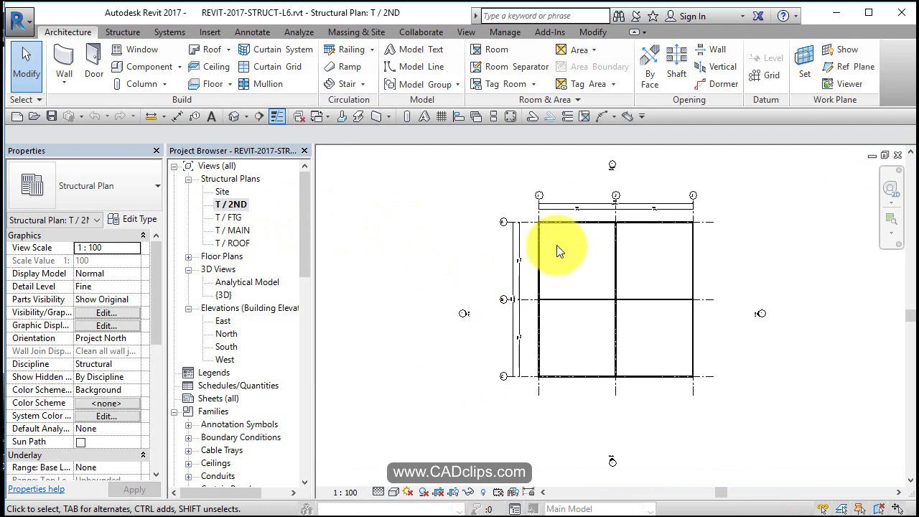
scroll(556, 245, up, 3)
middle_drag(556, 240, 489, 246)
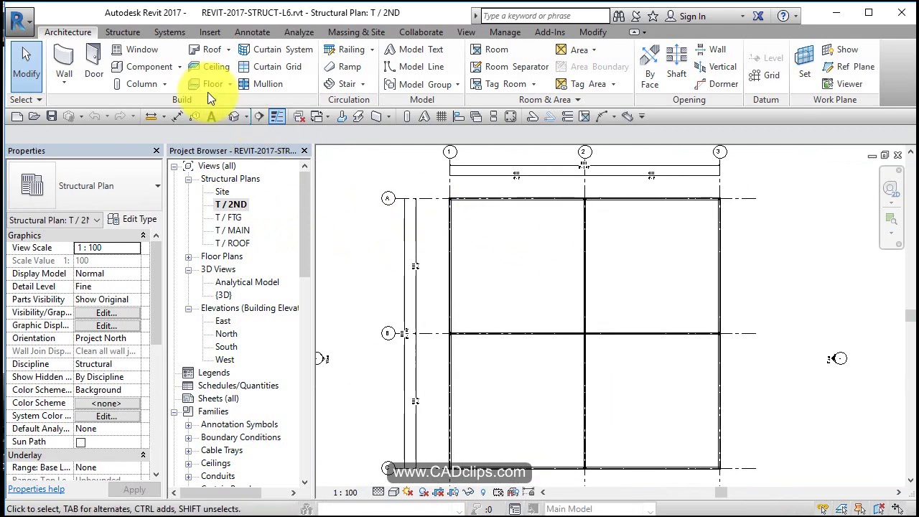
click(124, 32)
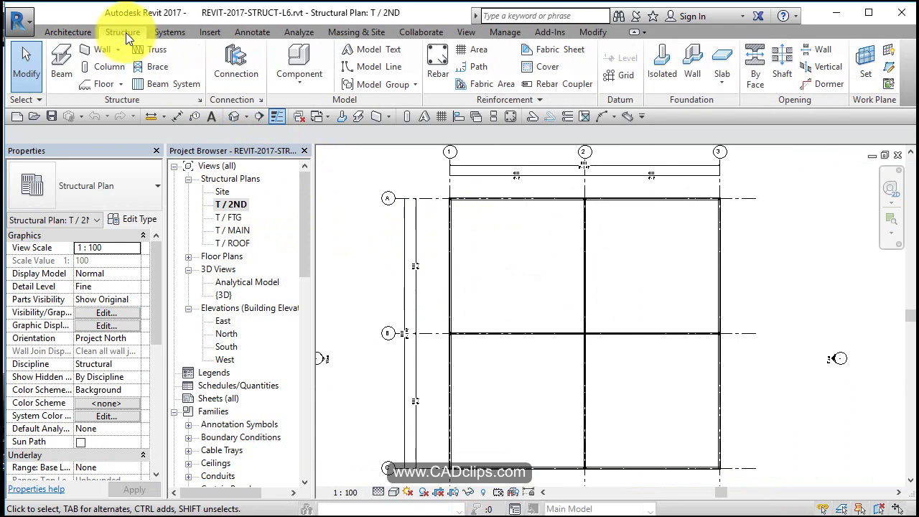
click(116, 68)
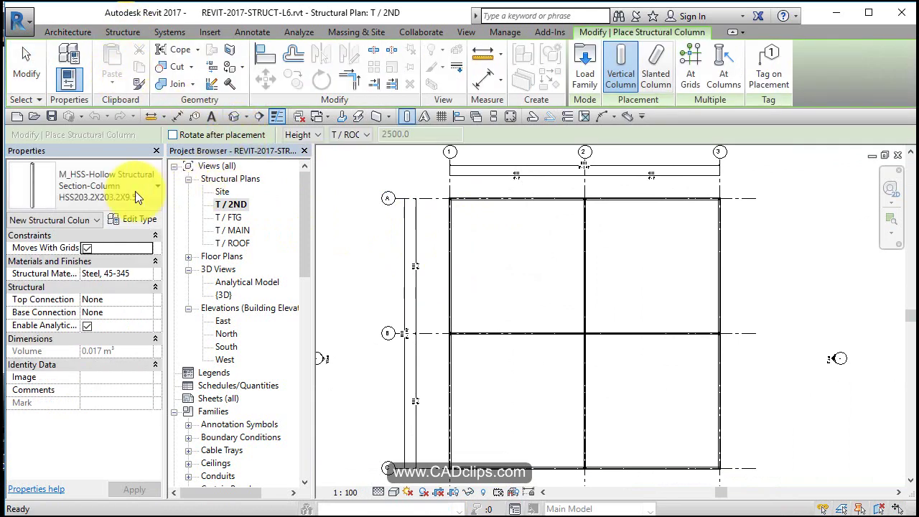
click(694, 60)
drag(733, 181, 448, 450)
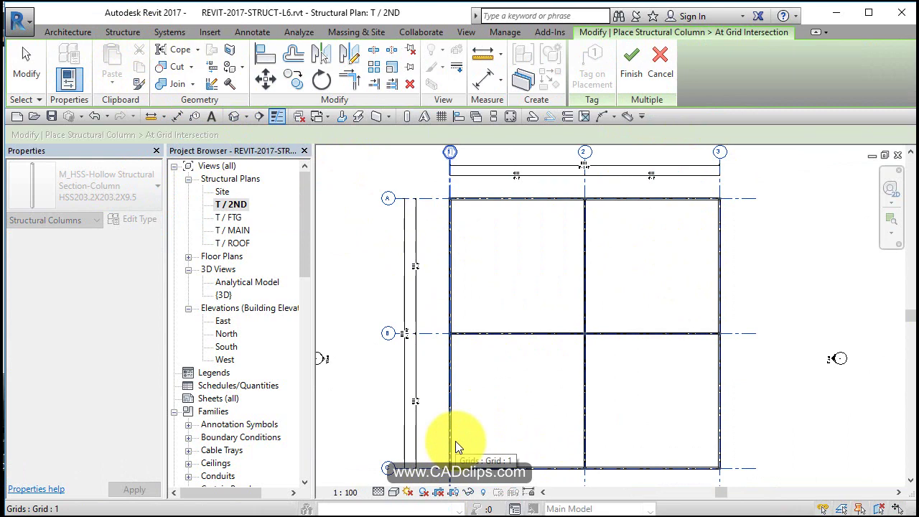
click(631, 66)
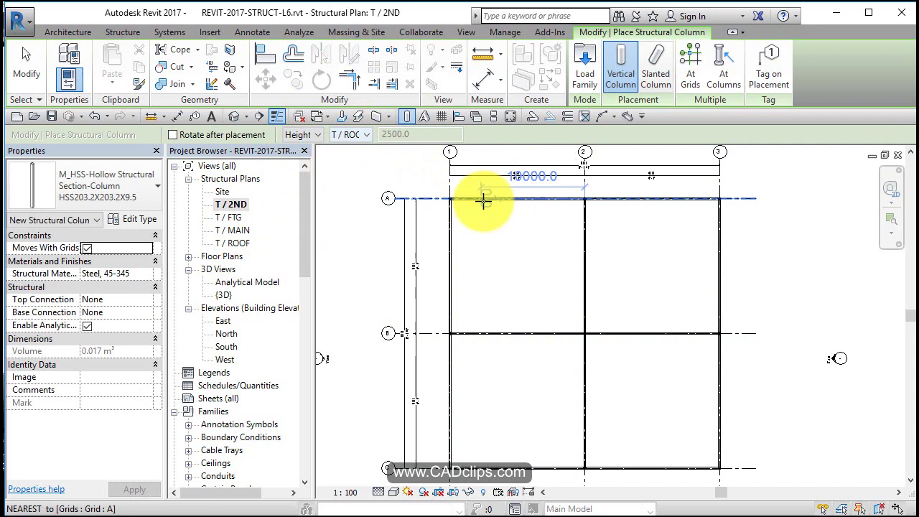
double_click(236, 245)
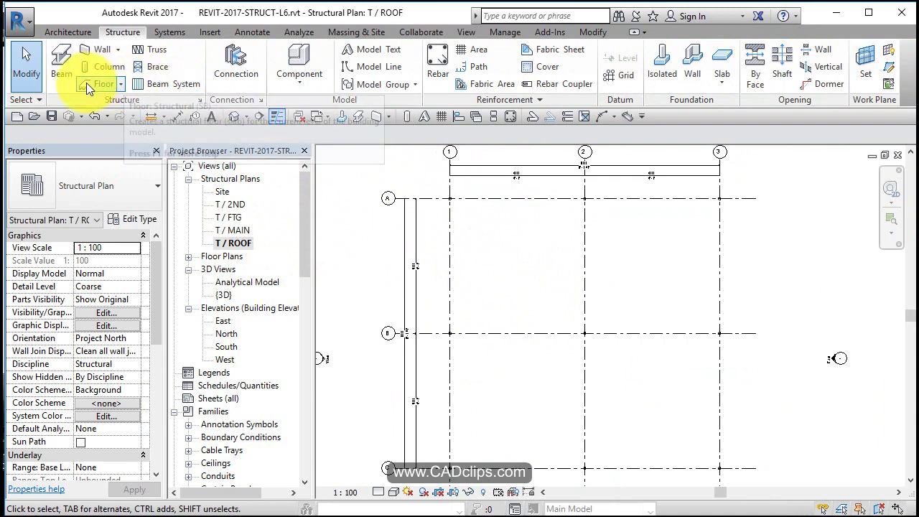
Step: Place W410X46.1 beams on every grid line of the T / ROOF plan
click(63, 65)
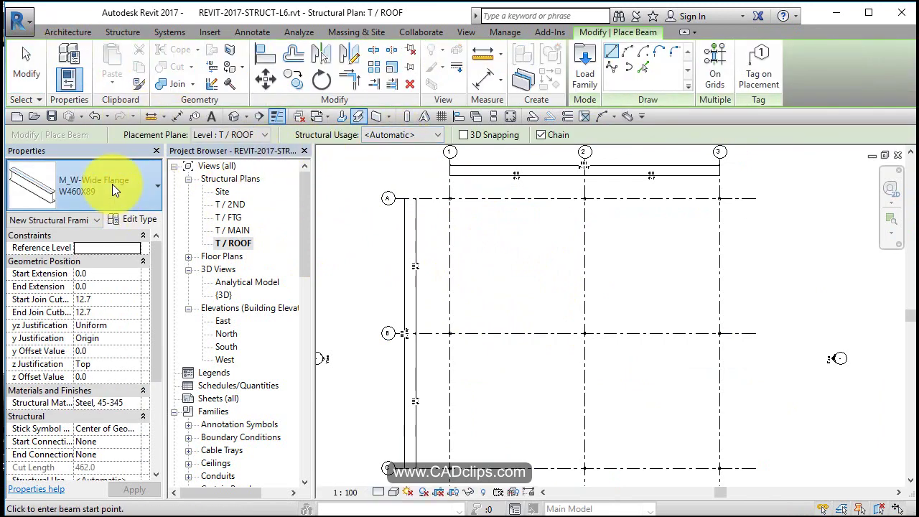
click(112, 186)
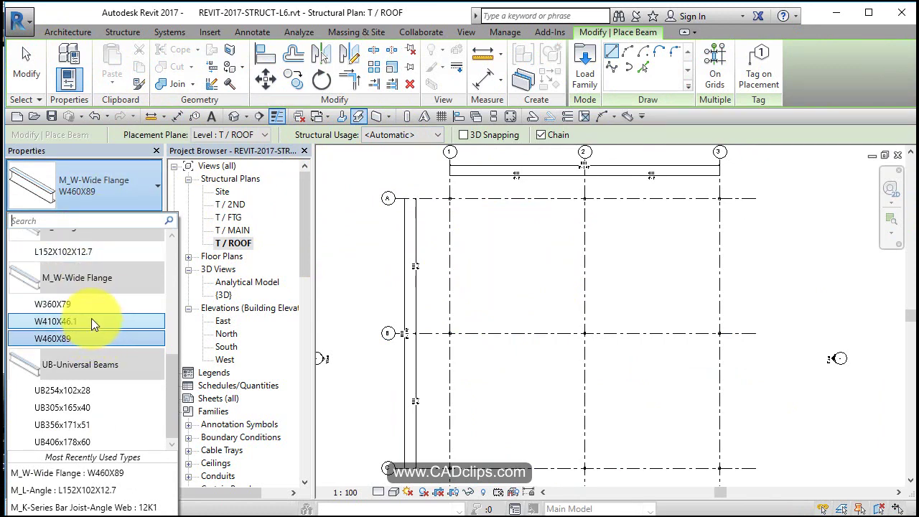
click(91, 321)
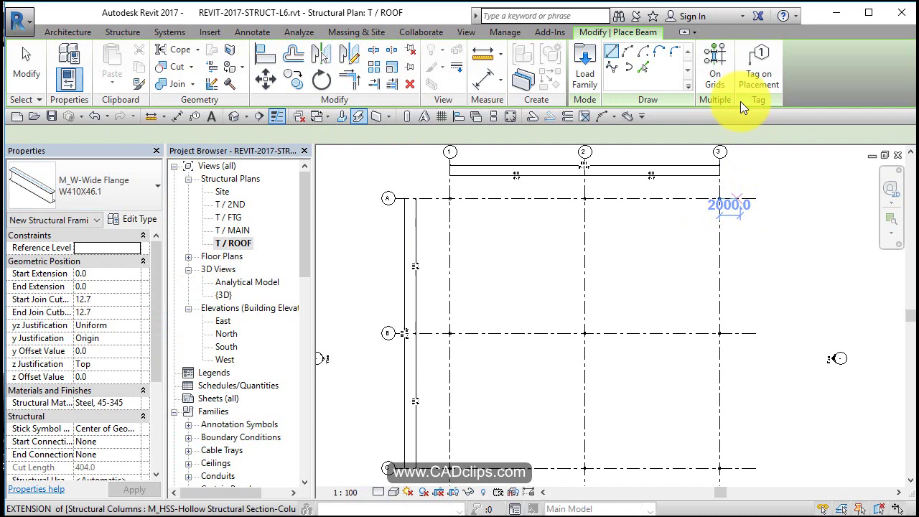
click(717, 86)
drag(746, 179, 439, 486)
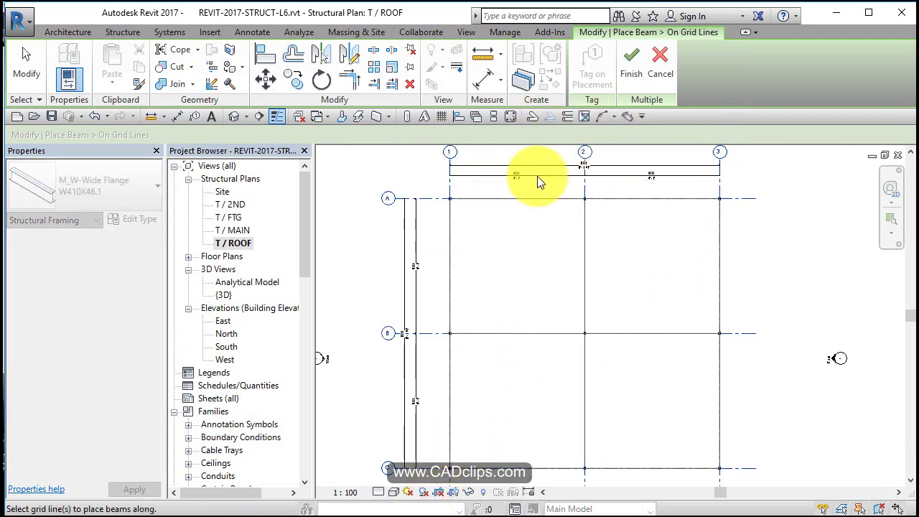
click(631, 70)
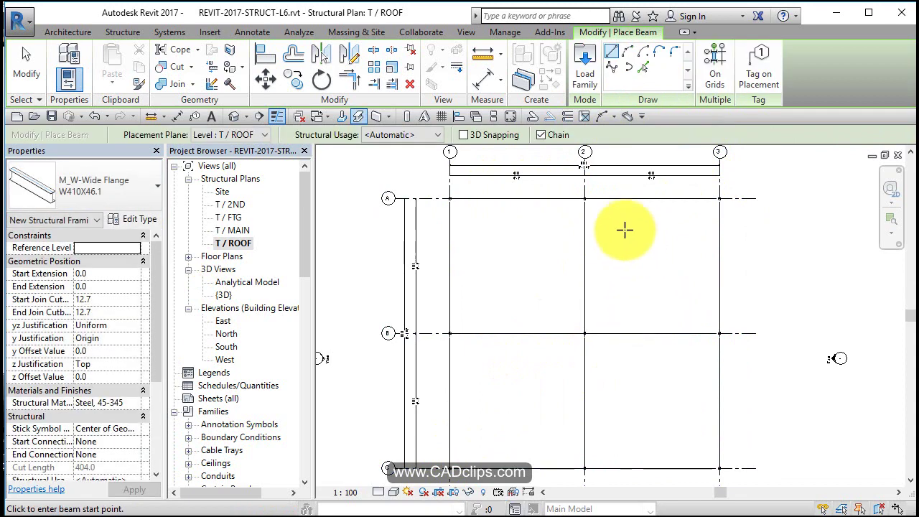
scroll(601, 201, up, 5)
Step: Exit the beam tool and set the roof plan's detail level to Fine
key(Escape)
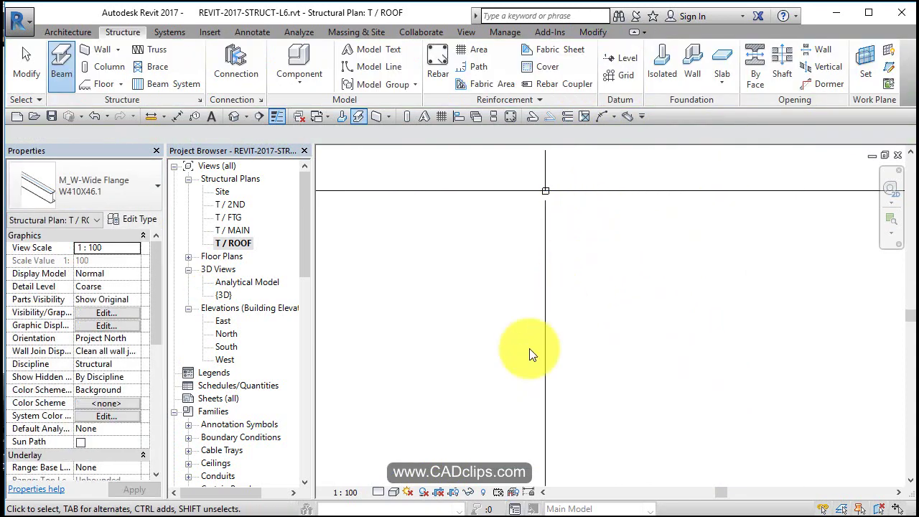
key(Escape)
click(378, 492)
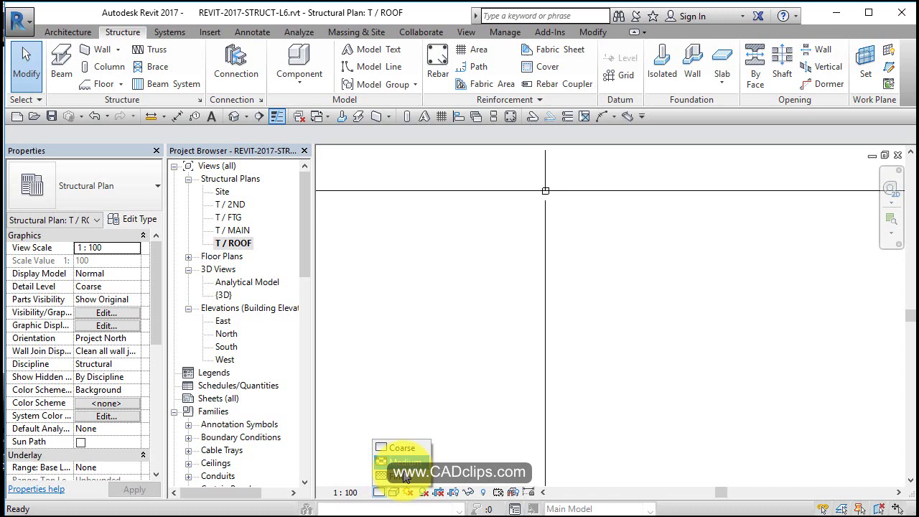
click(402, 475)
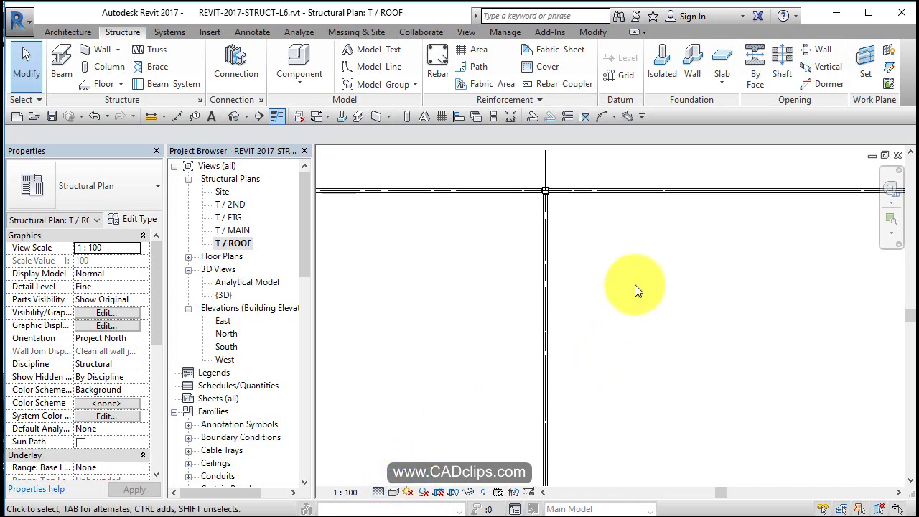
scroll(559, 352, down, 2)
middle_drag(579, 334, 615, 277)
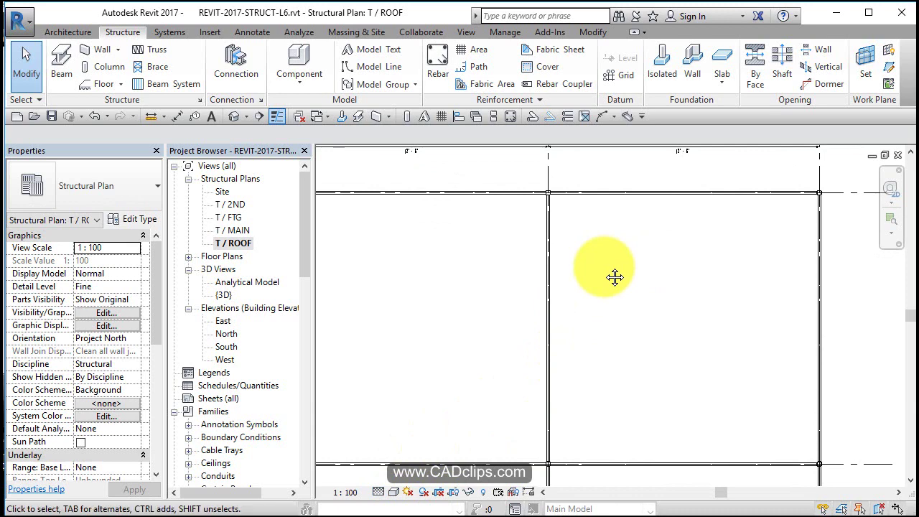
Step: Orbit the default 3D view to inspect the new second storey
click(233, 117)
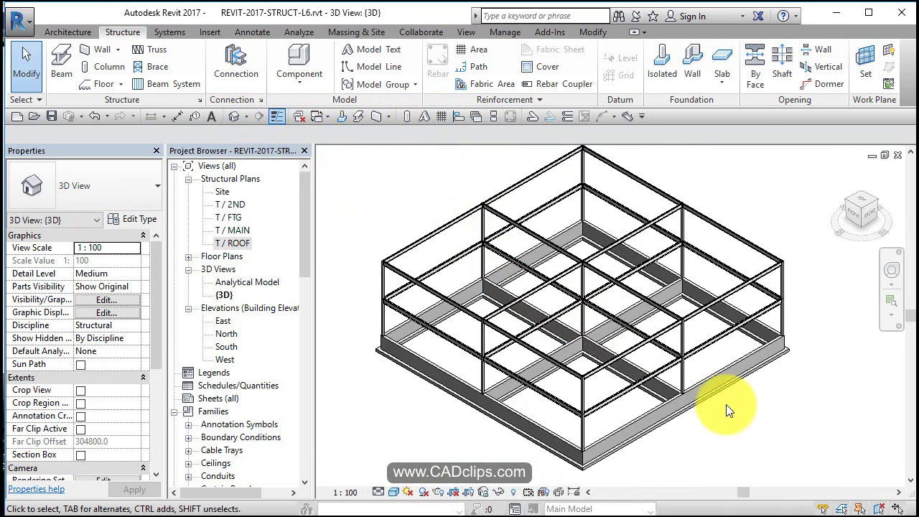
shift+middle_drag(726, 404, 755, 387)
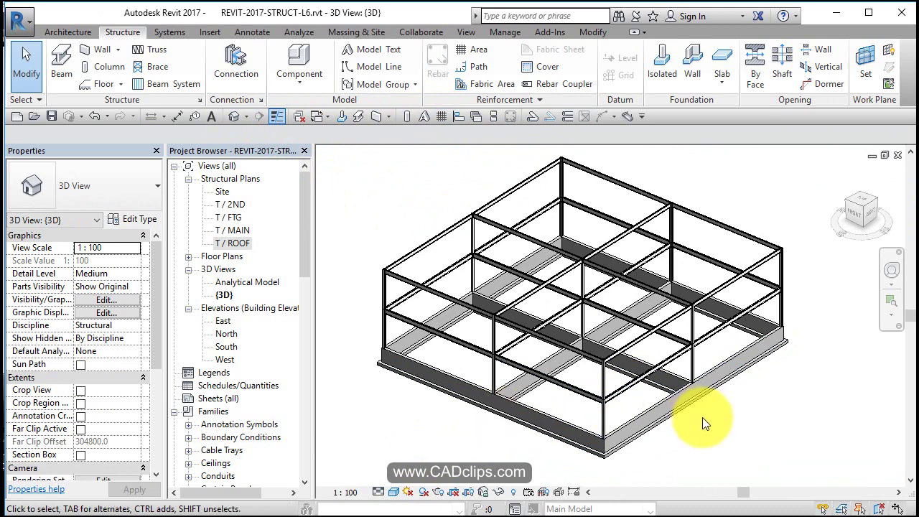
mouse_move(702, 417)
shift+middle_down()
mouse_move(730, 426)
mouse_move(718, 426)
shift+middle_up()
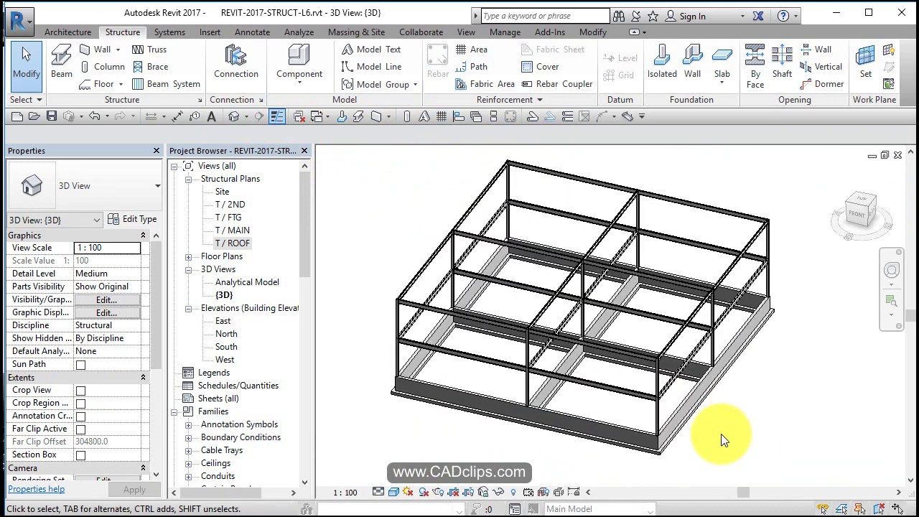
Step: In T / MAIN, change grid C's temporary dimension to 11000 from grid B
double_click(237, 231)
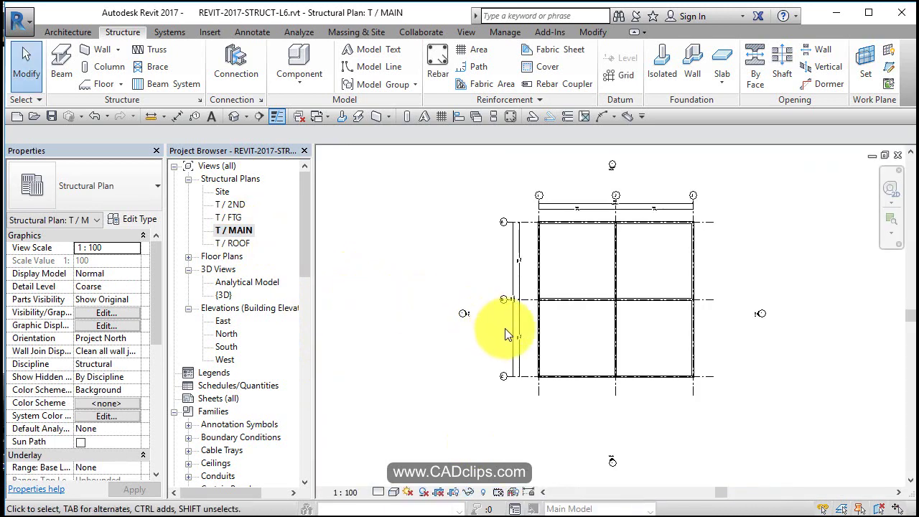
scroll(504, 328, up, 3)
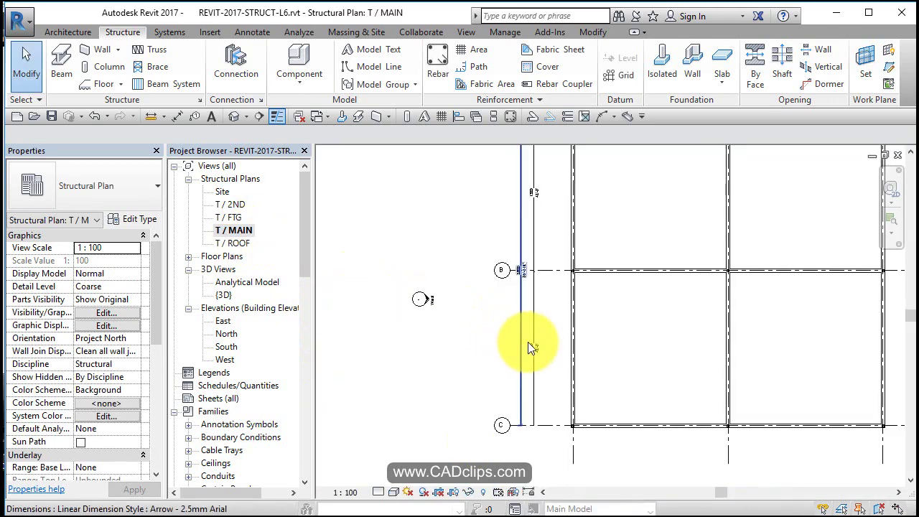
click(548, 426)
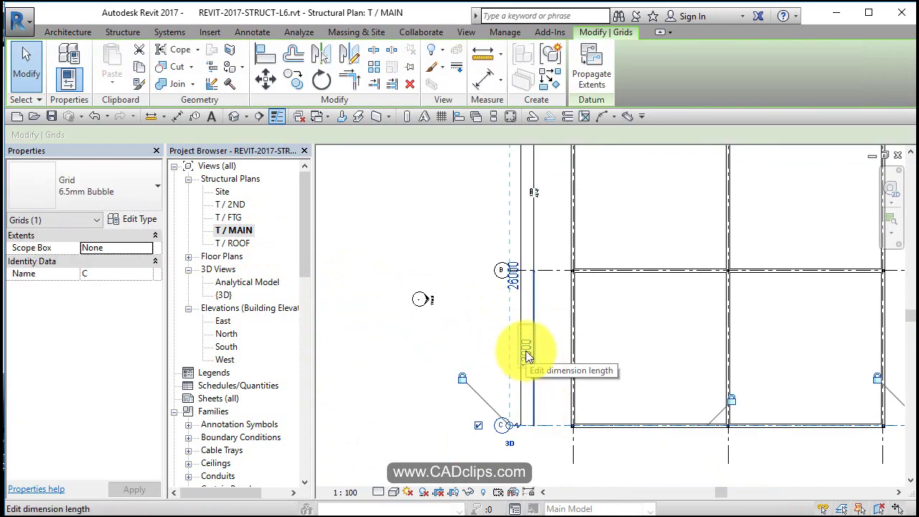
click(526, 351)
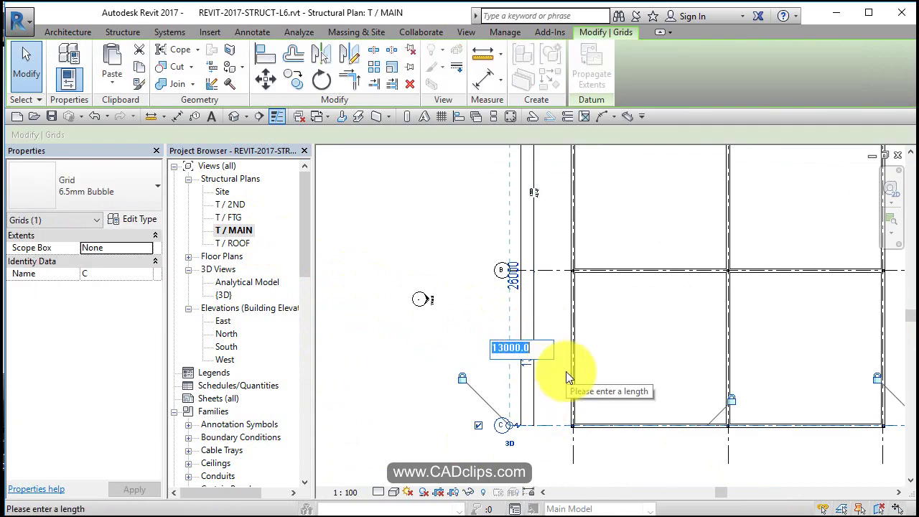
text(11M)
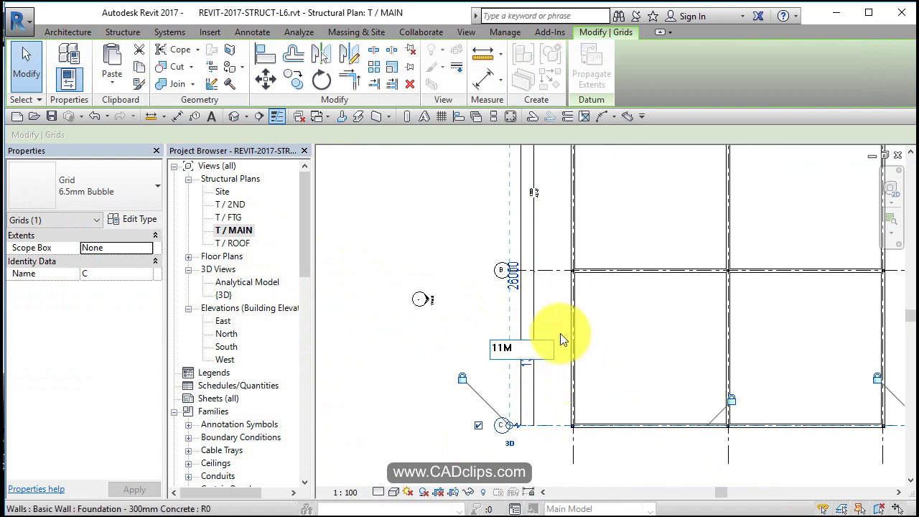
key(Return)
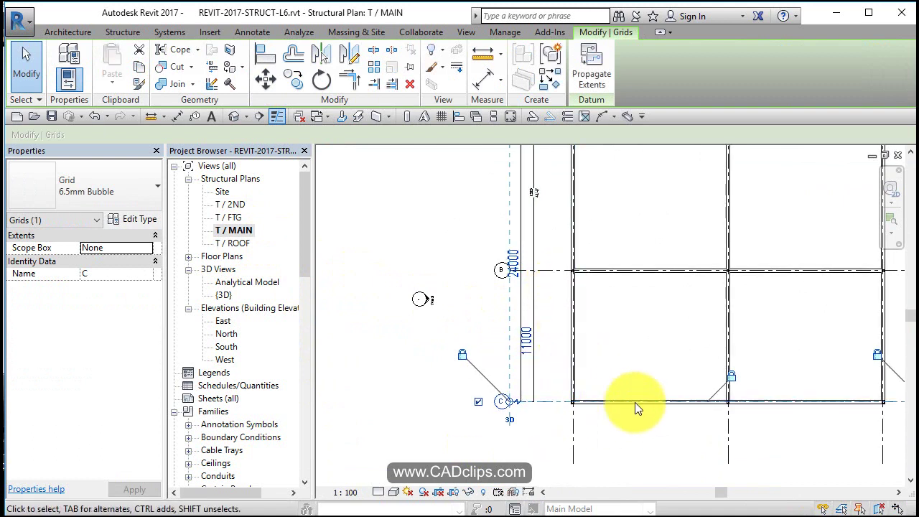
click(603, 354)
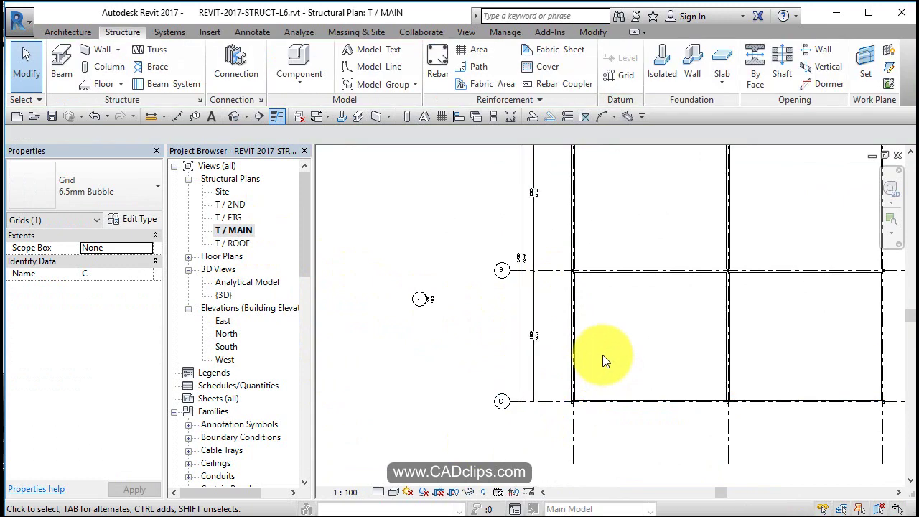
scroll(595, 300, down, 3)
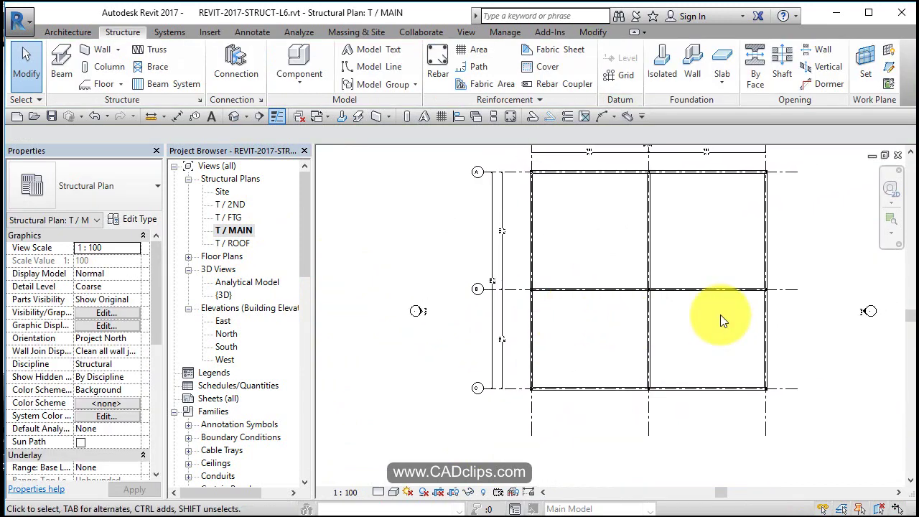
Step: In the 3D view, undo the last two edits, redo one, and orbit to a front view
click(234, 118)
shift+middle_drag(757, 378, 669, 384)
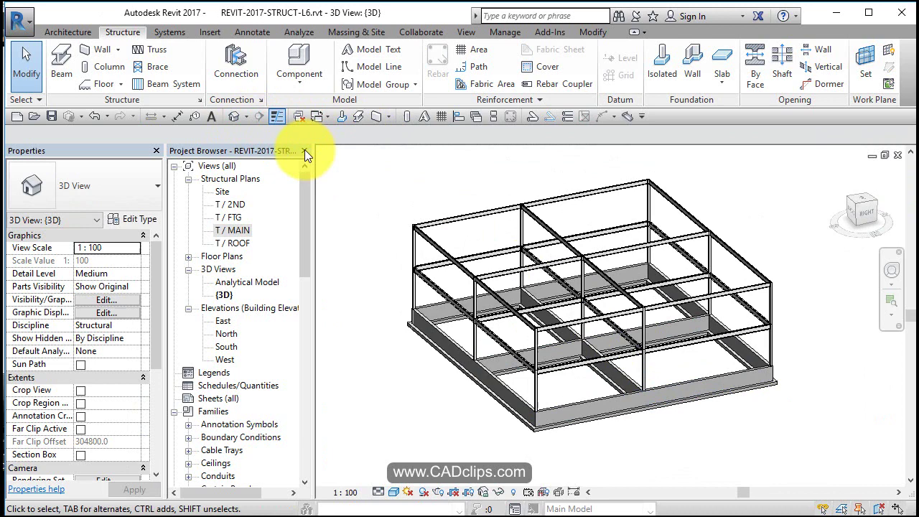
click(95, 117)
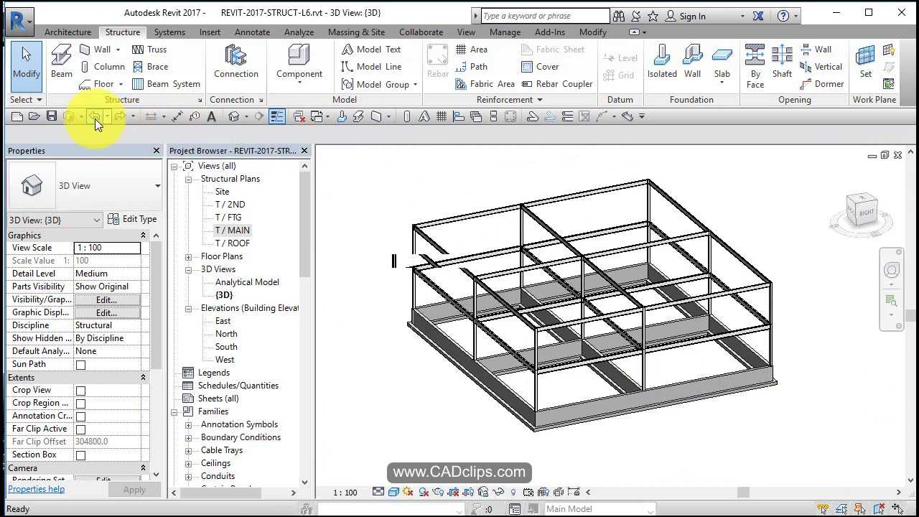
click(94, 117)
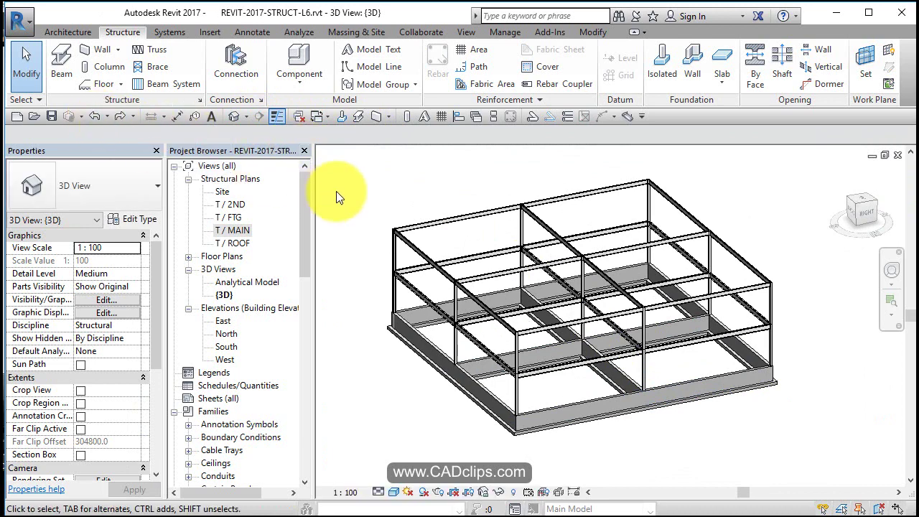
click(120, 117)
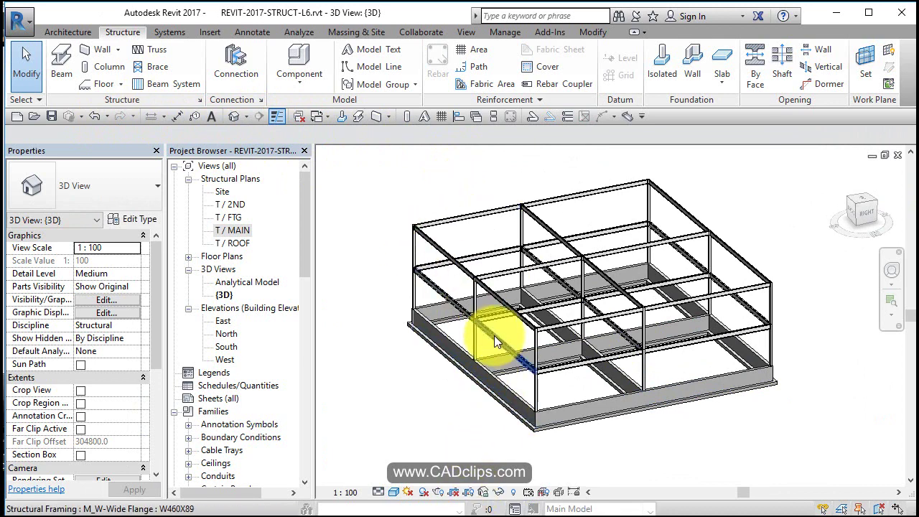
shift+middle_drag(573, 418, 652, 502)
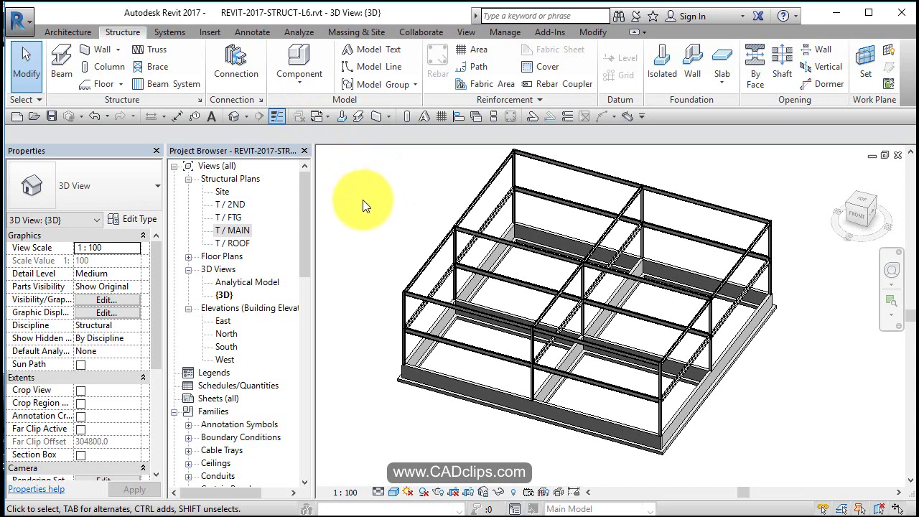
Step: Tile the T / MAIN plan beside the 3D view and zoom both to fit with ZA
double_click(235, 229)
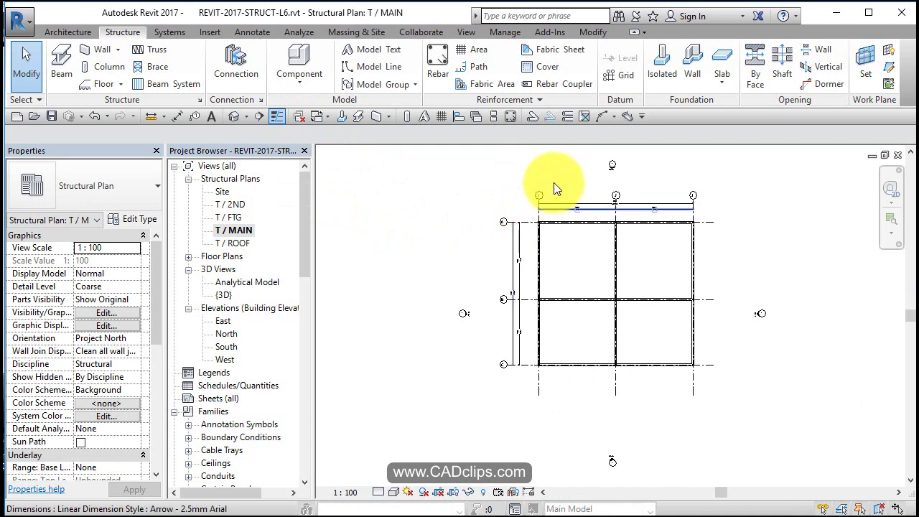
click(472, 30)
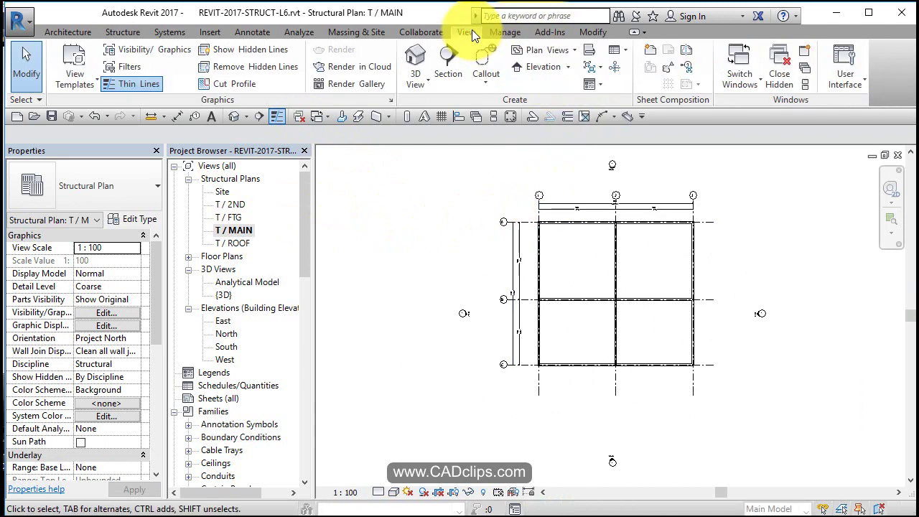
click(803, 85)
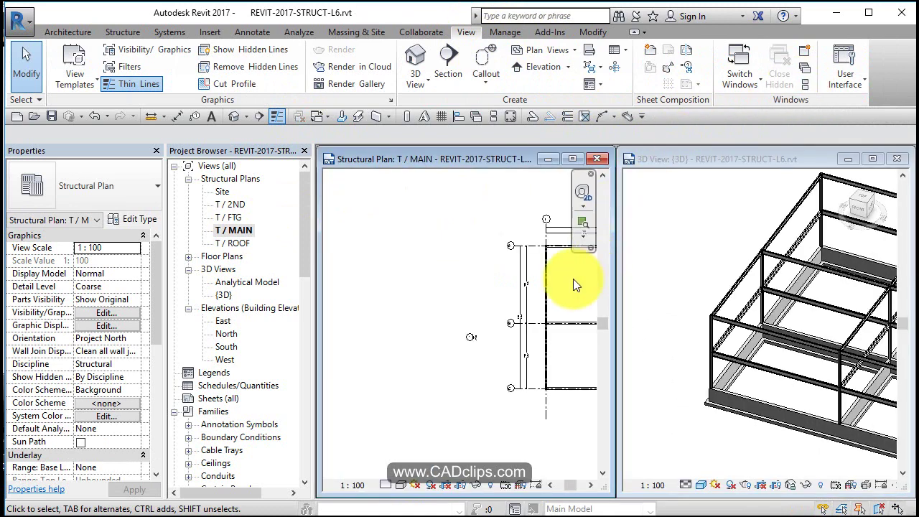
key(z)
key(a)
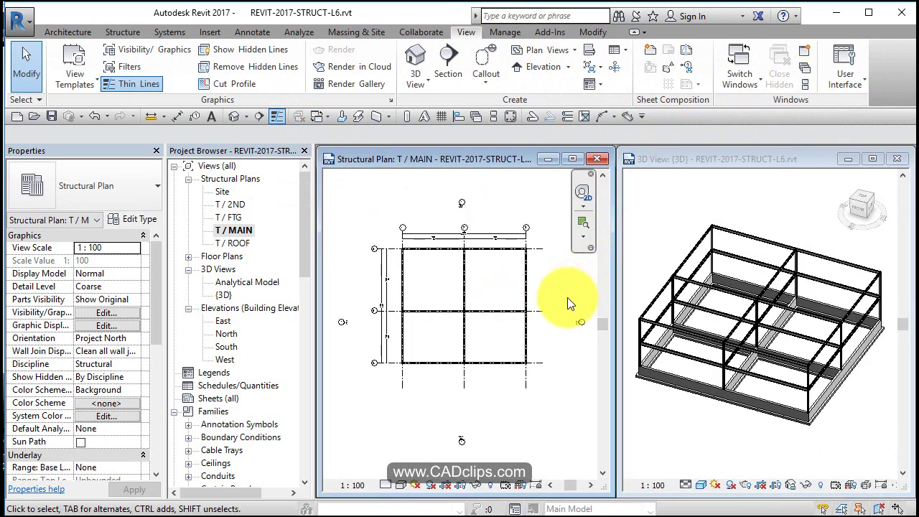
scroll(545, 247, up, 5)
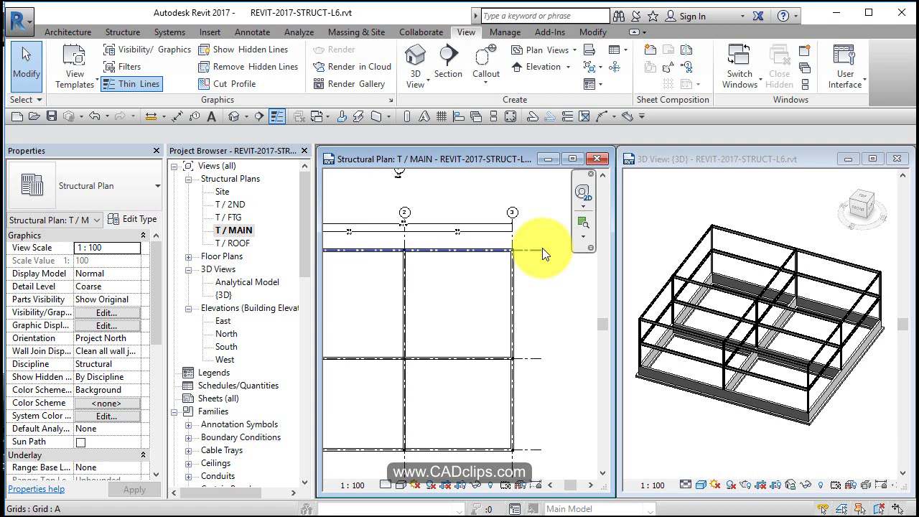
Step: Change grid 3's temporary dimension to 15000 from grid 2
click(496, 244)
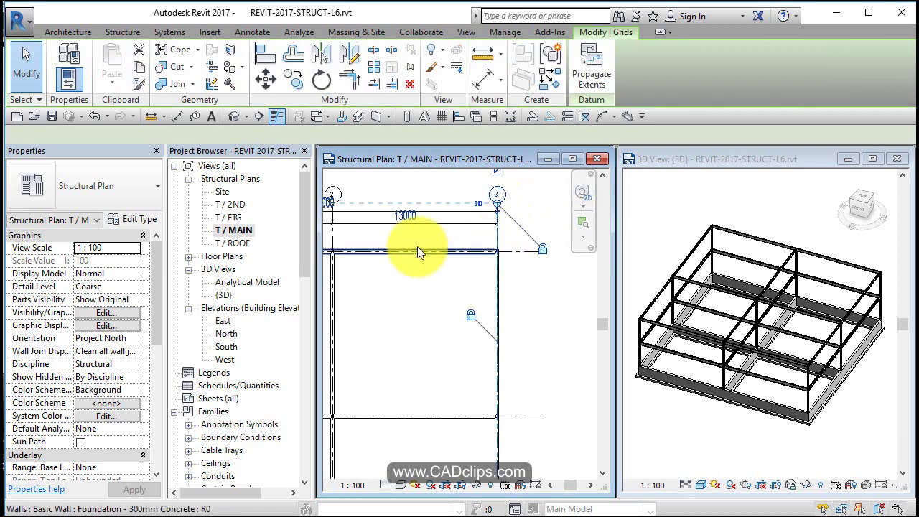
click(414, 212)
text(15M)
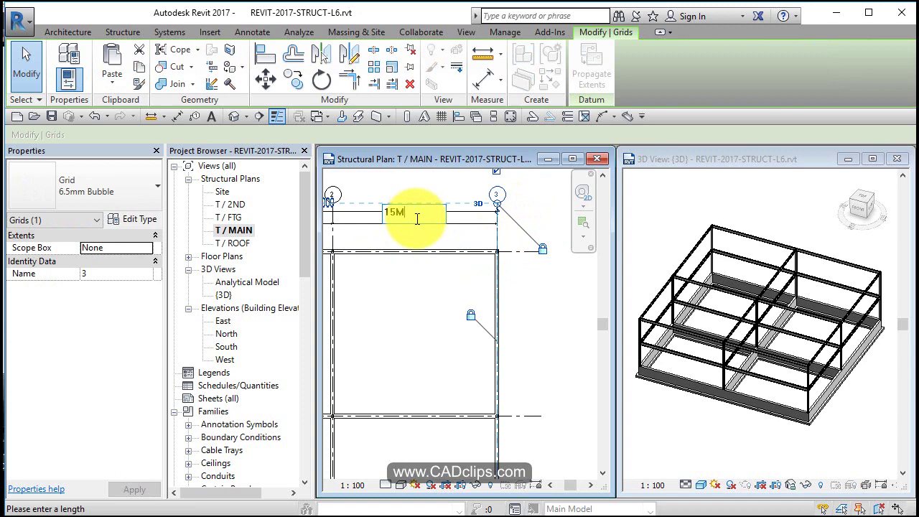
click(802, 294)
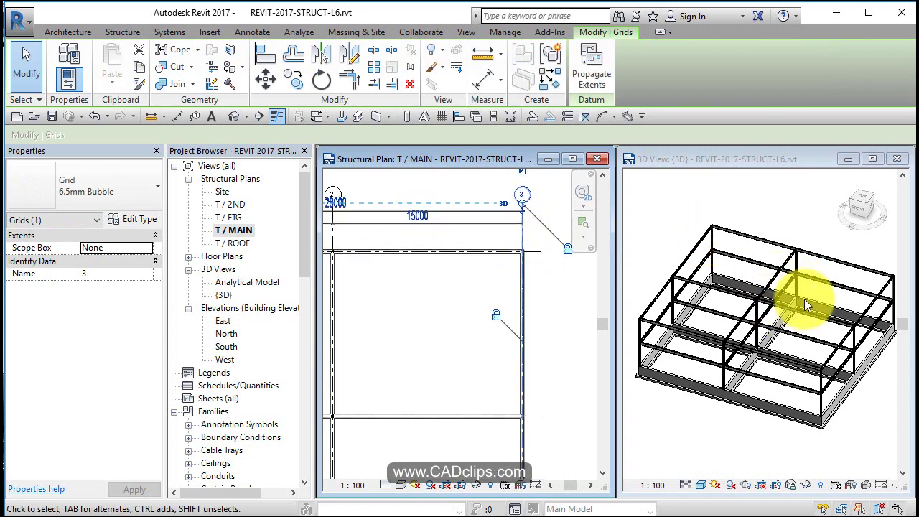
click(466, 316)
scroll(467, 316, down, 2)
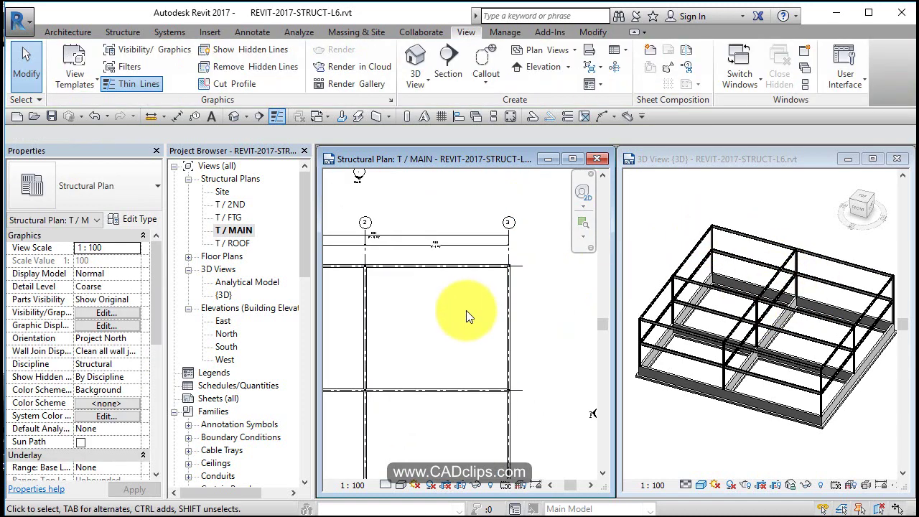
scroll(466, 310, down, 2)
middle_drag(465, 310, 523, 283)
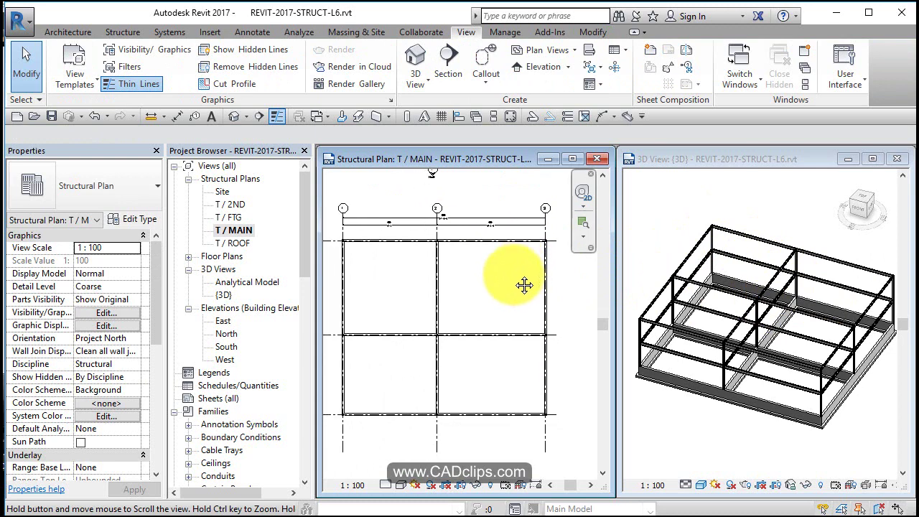
click(779, 223)
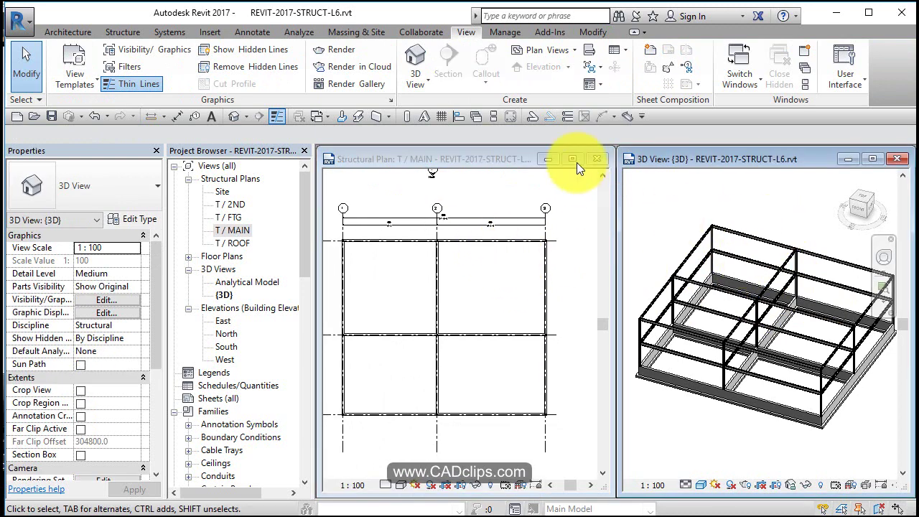
Step: Maximize the 3D view to inspect the frame, then return to the T / MAIN plan
double_click(756, 154)
middle_drag(623, 292, 772, 327)
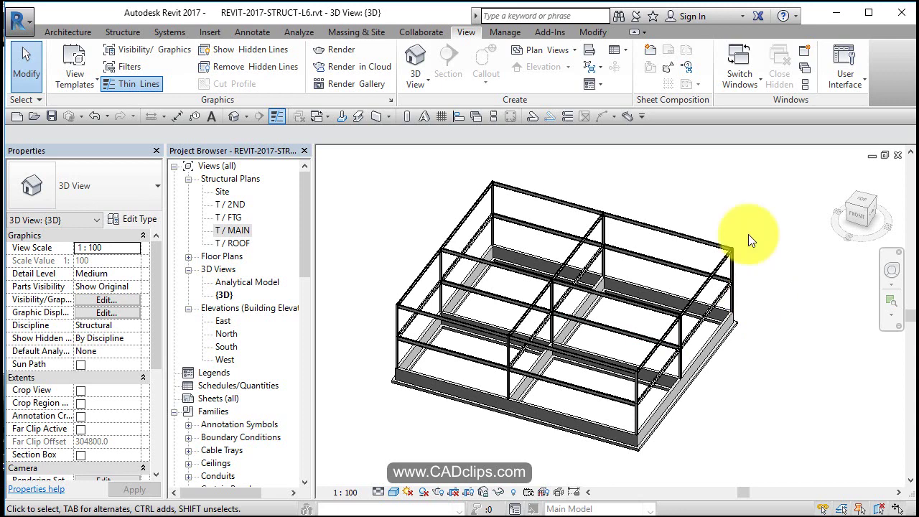
scroll(645, 272, up, 3)
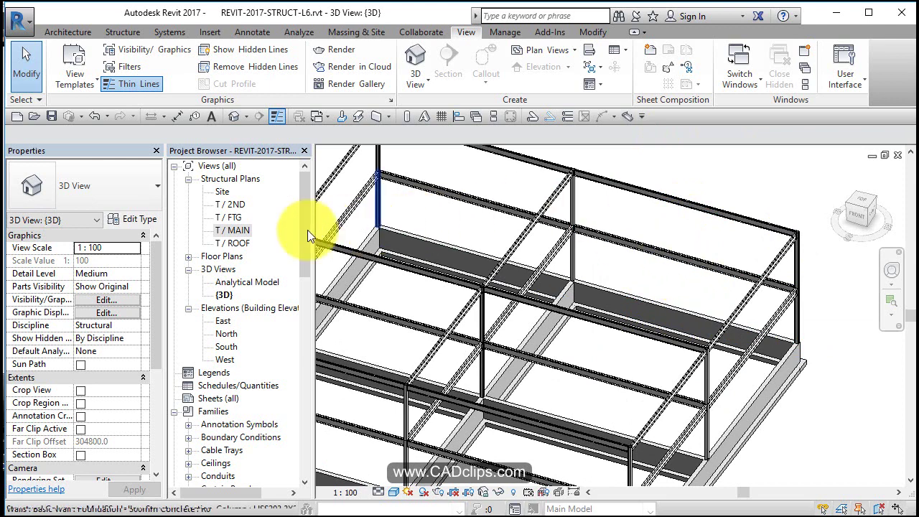
double_click(235, 229)
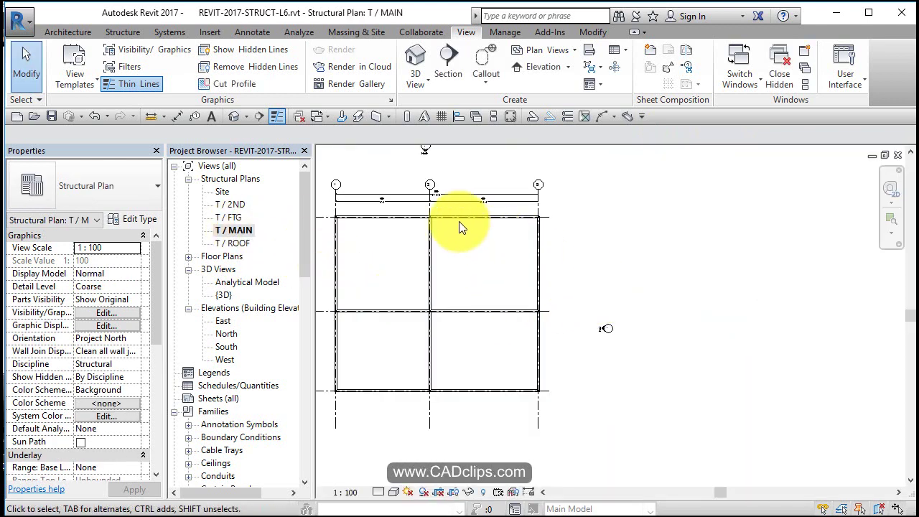
Step: Copy the grid A-2 column to a new spot along the top grid line
scroll(458, 221, up, 4)
middle_drag(551, 328, 481, 300)
scroll(482, 300, up, 3)
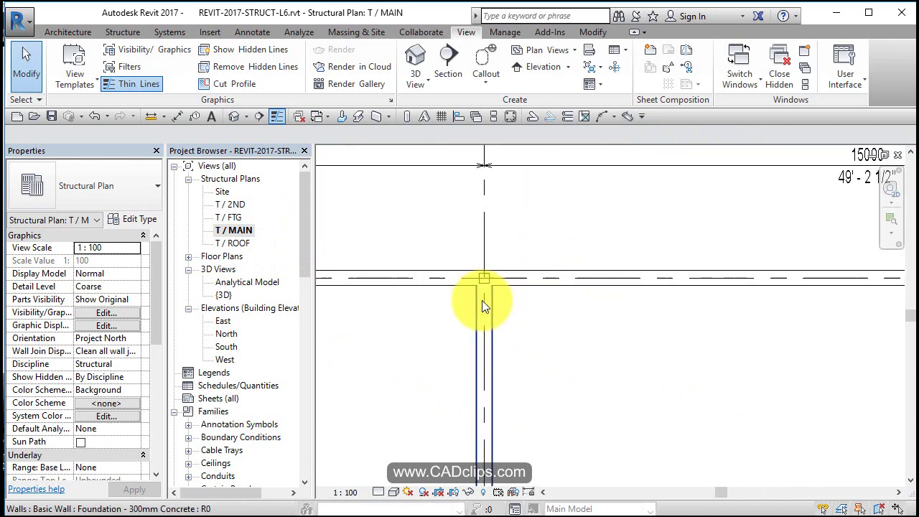
click(485, 276)
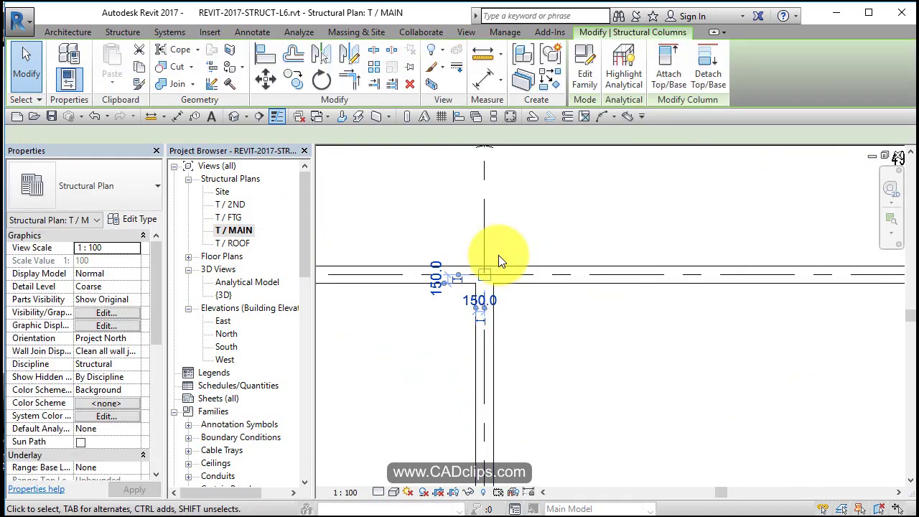
click(294, 81)
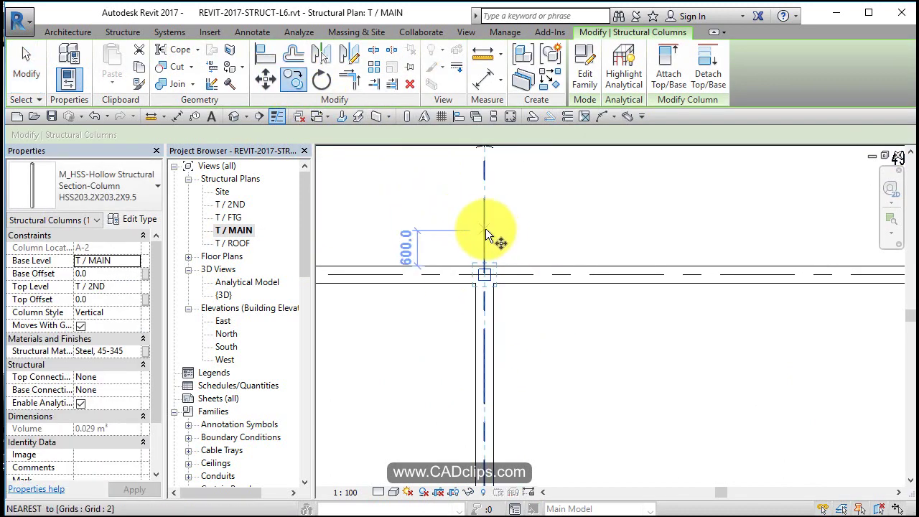
scroll(487, 227, down, 2)
click(487, 226)
scroll(487, 227, down, 2)
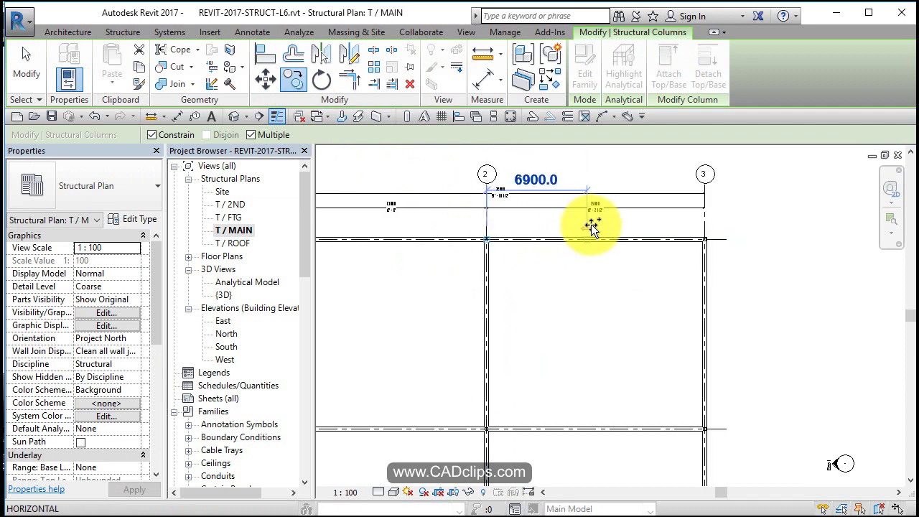
click(597, 226)
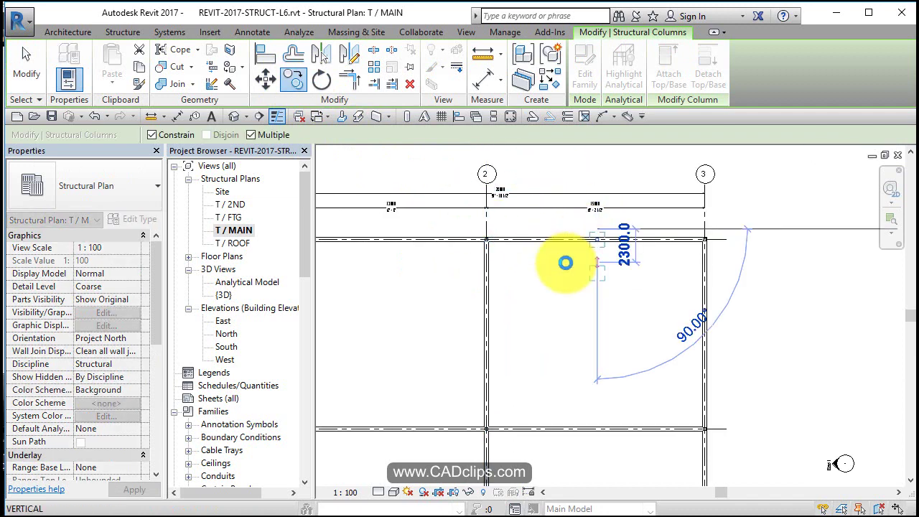
middle_drag(575, 354, 560, 277)
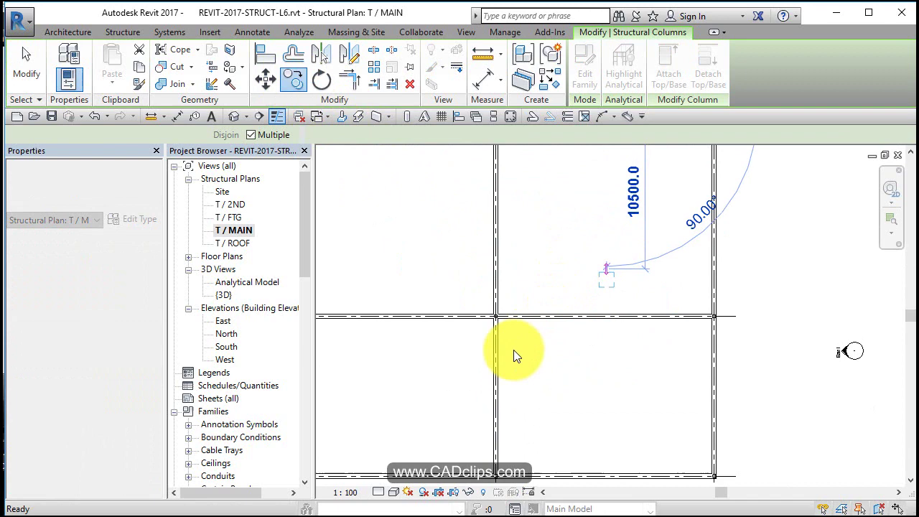
key(Escape)
middle_drag(513, 353, 490, 286)
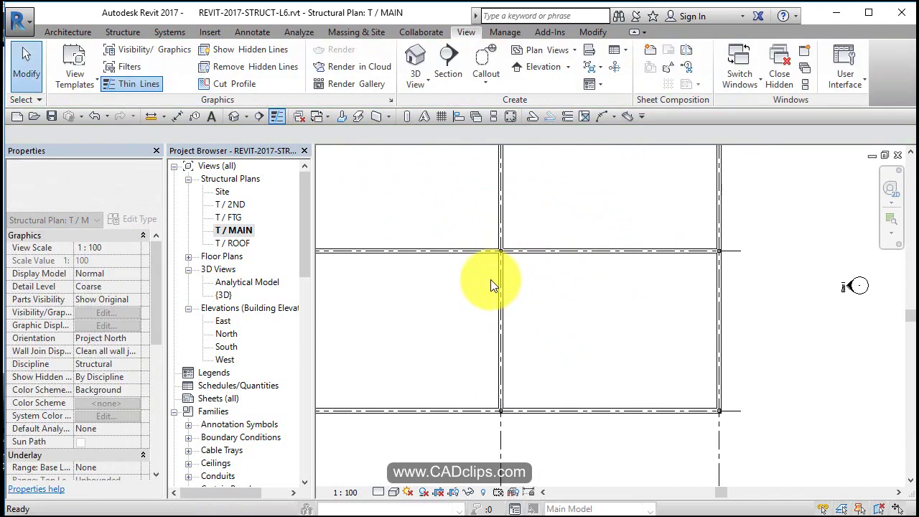
Step: Copy the grid B-2 column and the column below it to the beam midpoint
click(524, 227)
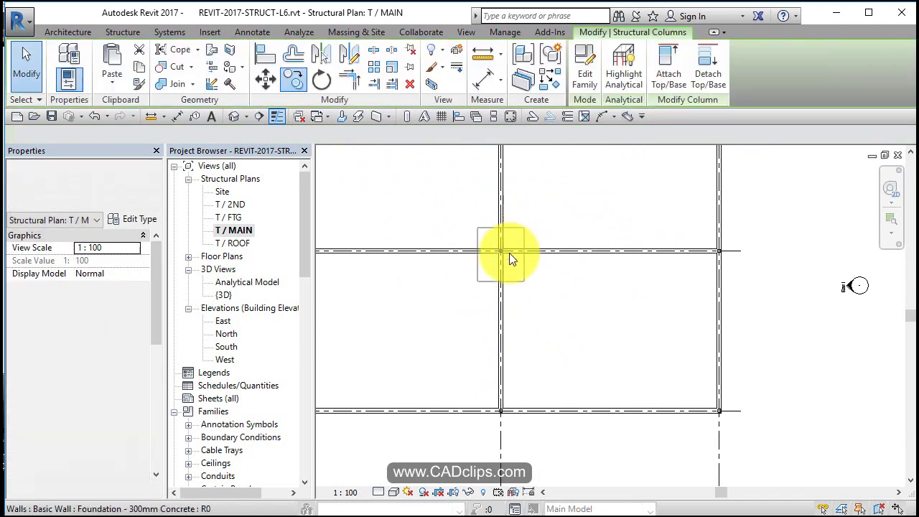
ctrl+click(520, 385)
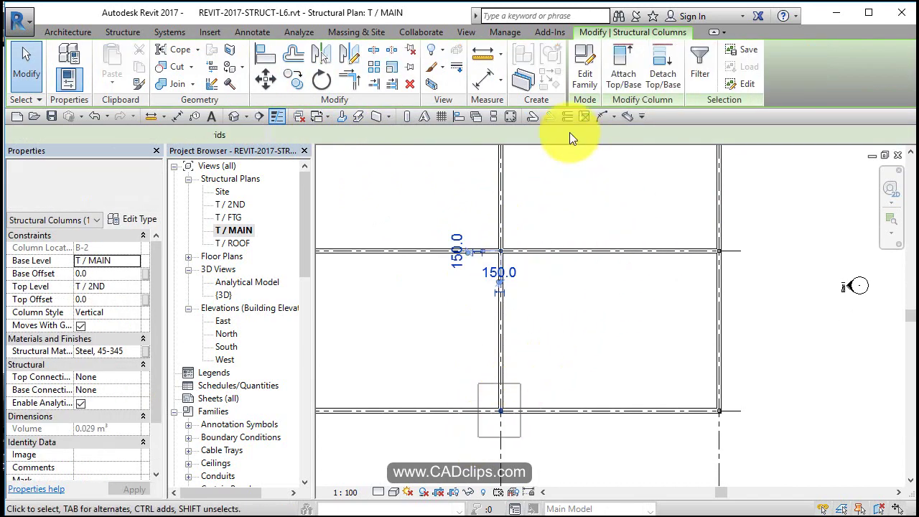
click(292, 78)
middle_drag(536, 206, 544, 410)
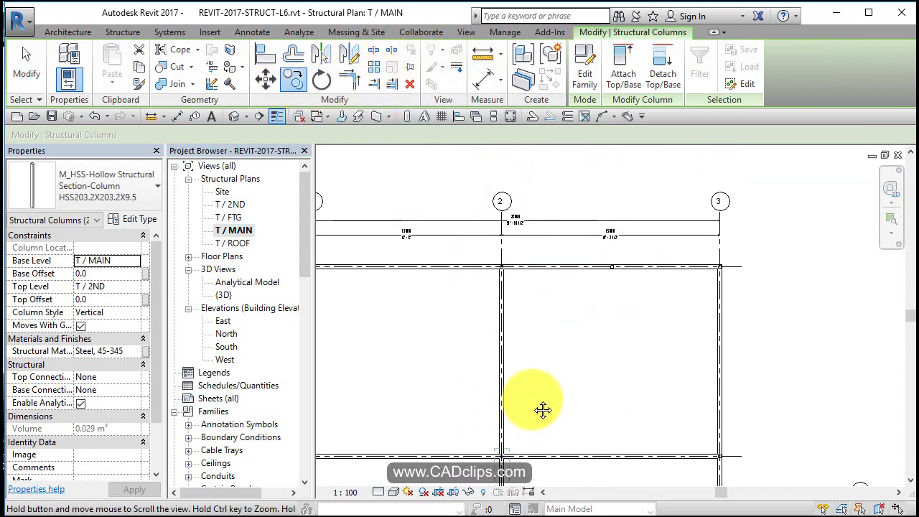
scroll(511, 271, up, 5)
click(510, 269)
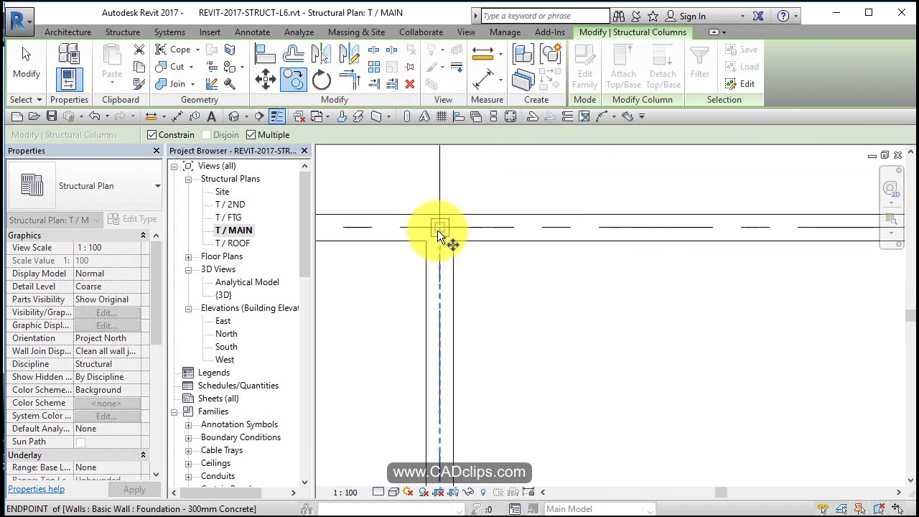
middle_drag(573, 242, 353, 259)
middle_drag(667, 252, 462, 246)
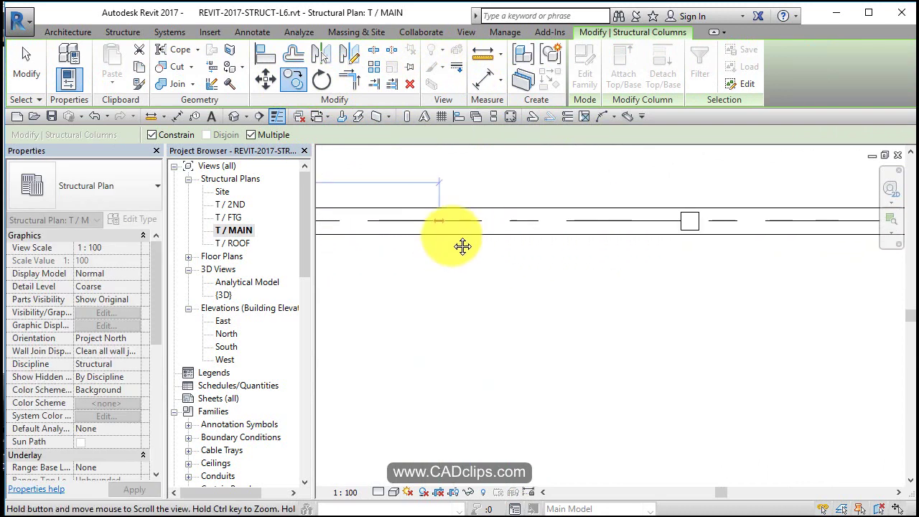
click(691, 222)
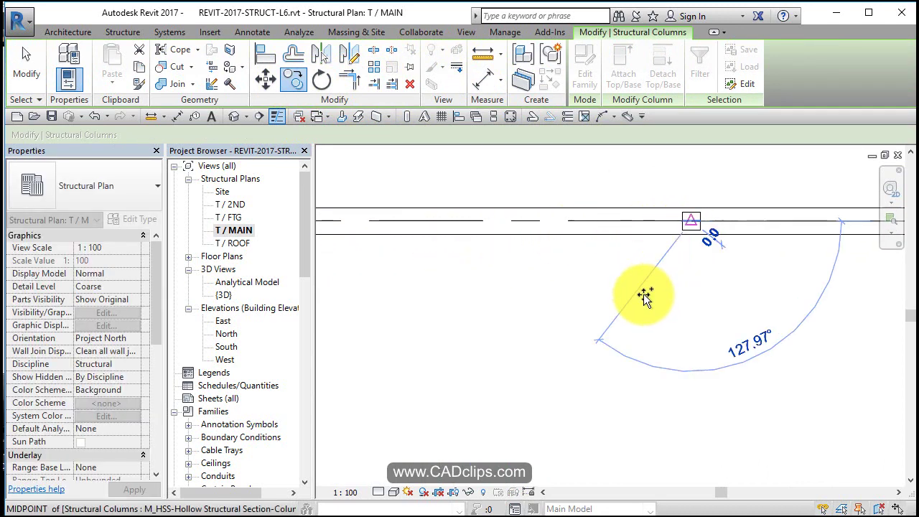
middle_drag(660, 314, 600, 241)
key(Escape)
key(Escape)
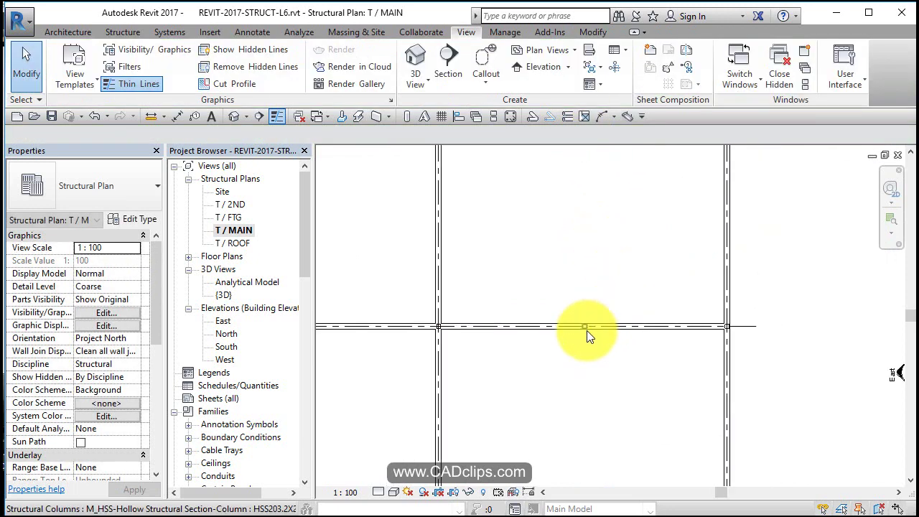
Step: Open the T / 2ND structural plan
scroll(586, 331, down, 3)
middle_drag(632, 328, 629, 312)
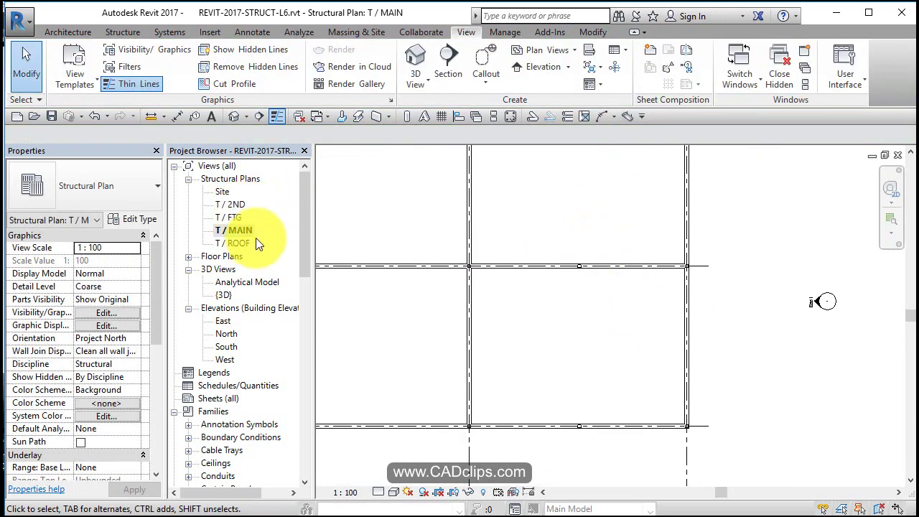
double_click(240, 206)
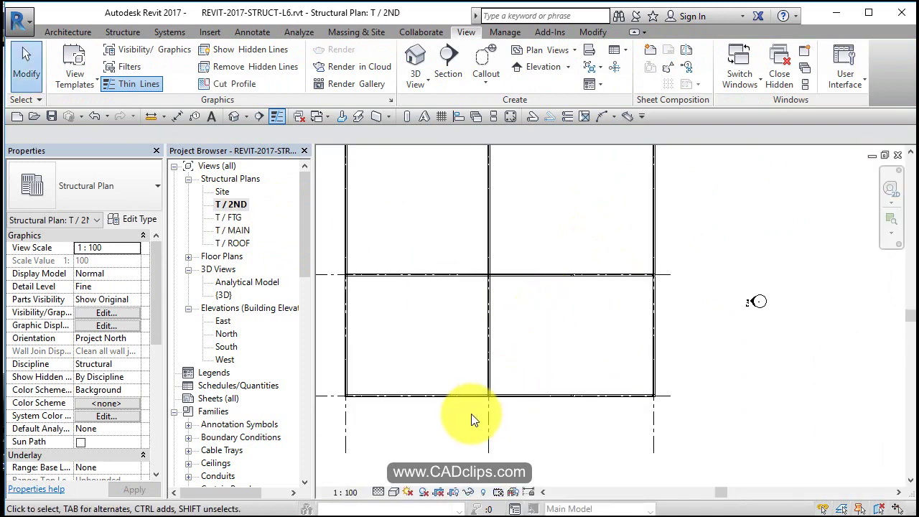
Step: On T / 2ND, copy the selected columns to the beam midpoints on grid 2 and grid A
drag(514, 372, 548, 256)
middle_drag(547, 256, 490, 282)
click(621, 288)
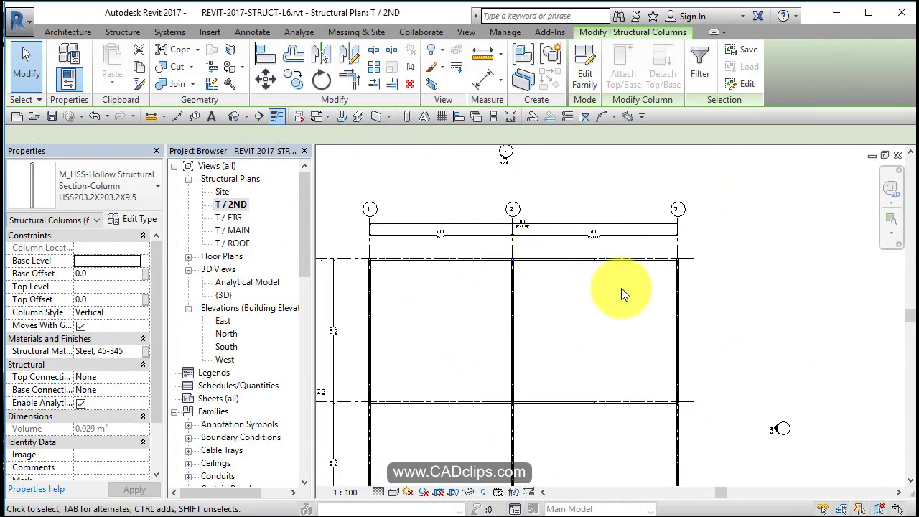
click(294, 81)
scroll(517, 251, up, 5)
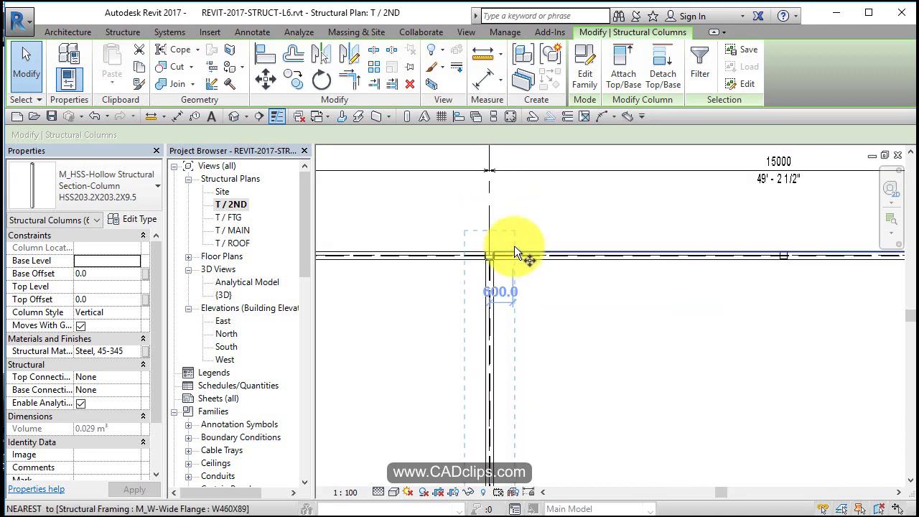
click(465, 264)
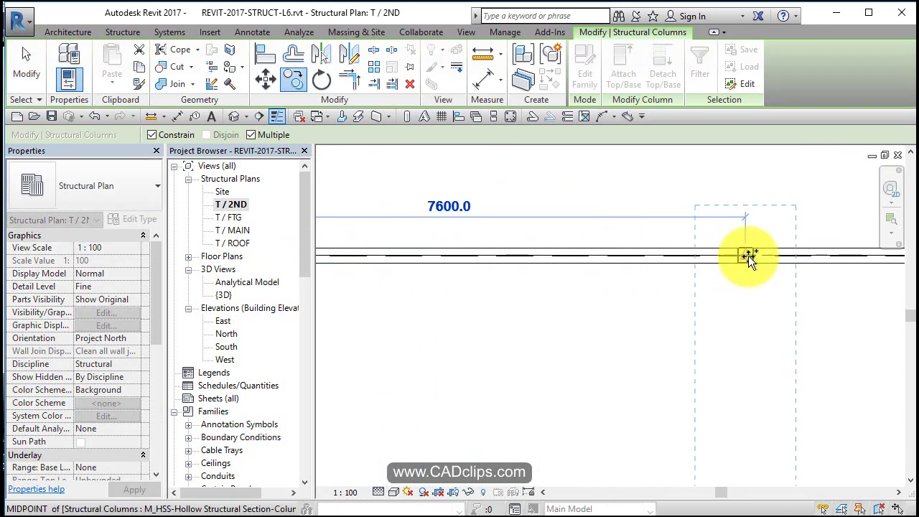
click(748, 255)
click(656, 318)
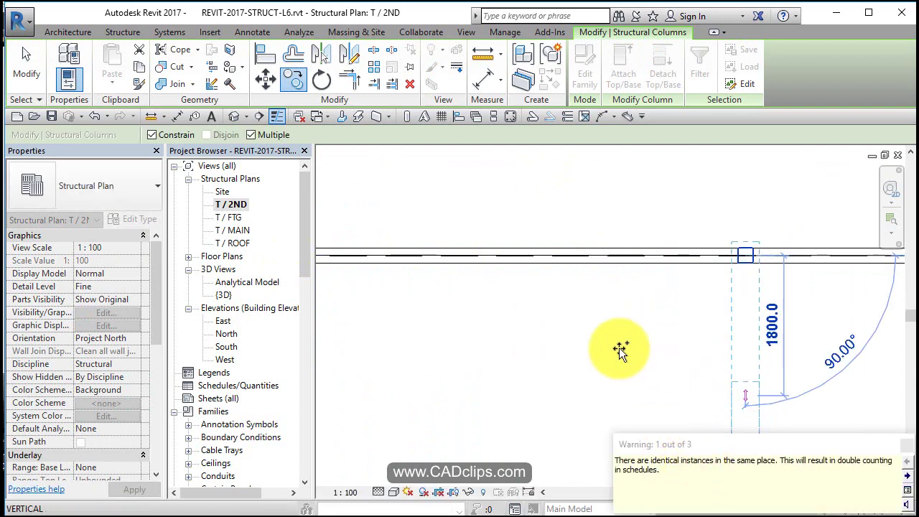
key(Escape)
key(Escape)
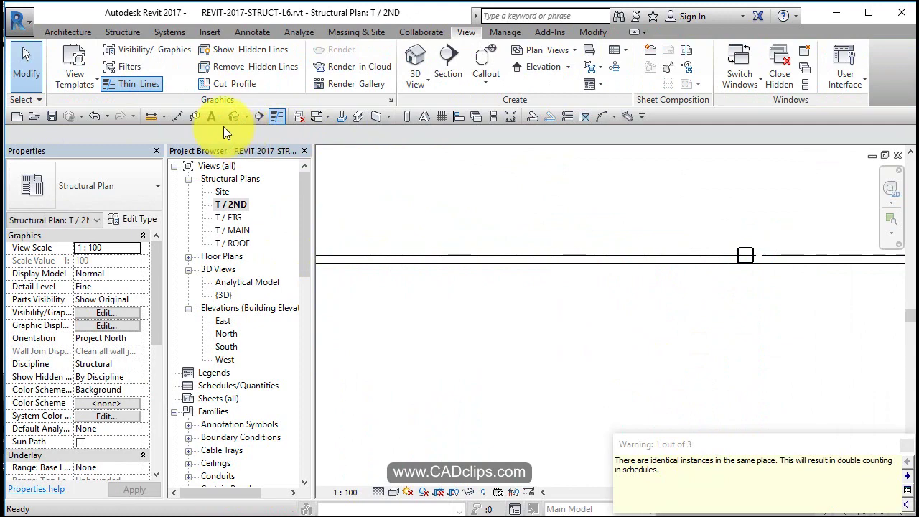
Step: Switch to the default 3D view and orbit to inspect the new intermediate HSS columns
click(232, 117)
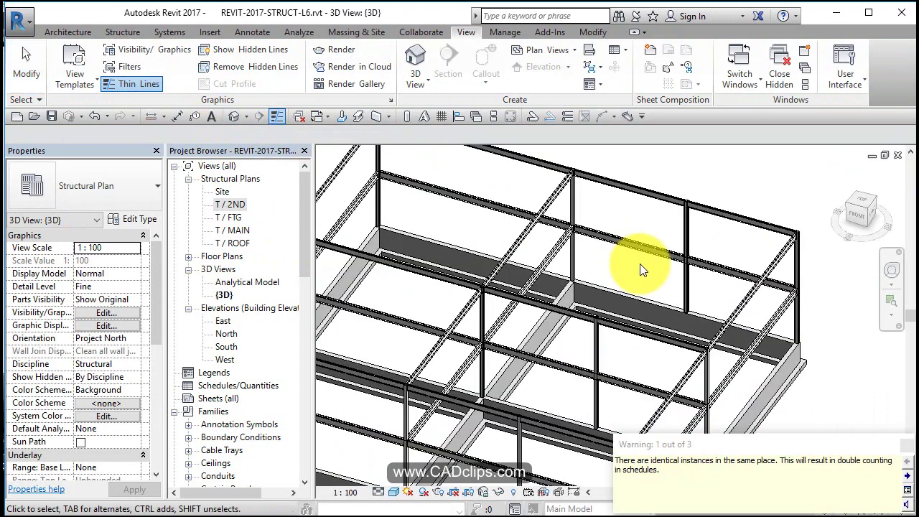
scroll(640, 264, up, 3)
shift+middle_drag(621, 199, 614, 242)
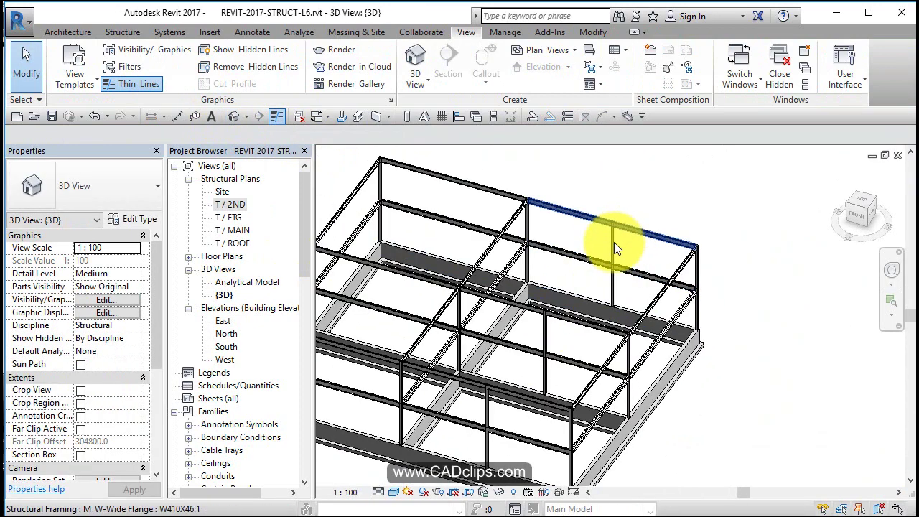
click(614, 247)
key(Escape)
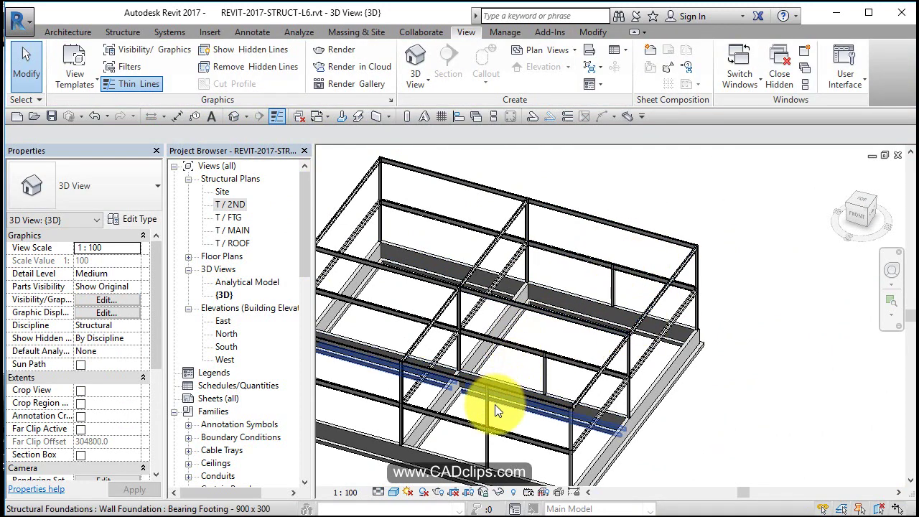
click(550, 400)
key(Escape)
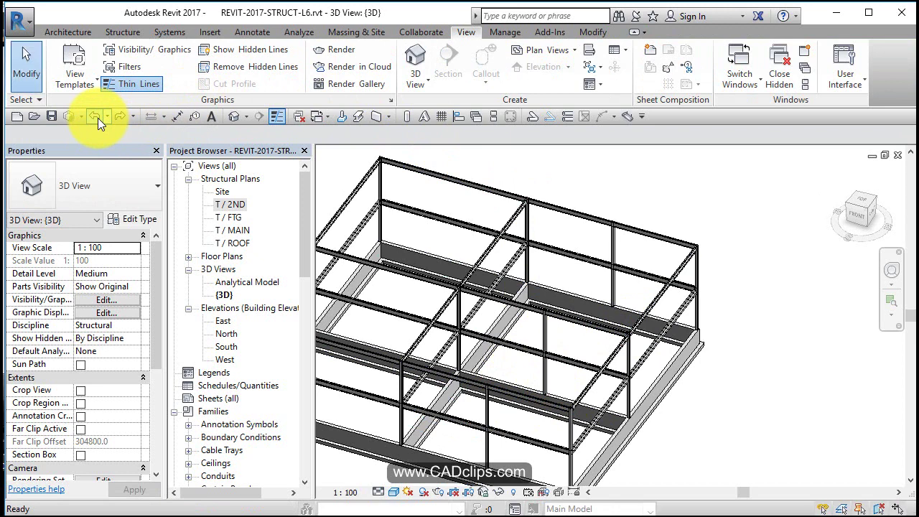
scroll(629, 234, up, 5)
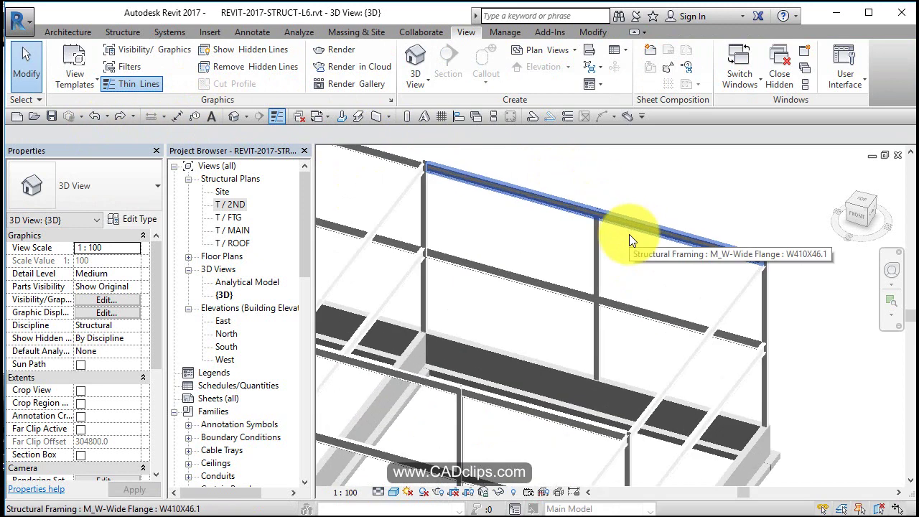
scroll(578, 208, up, 3)
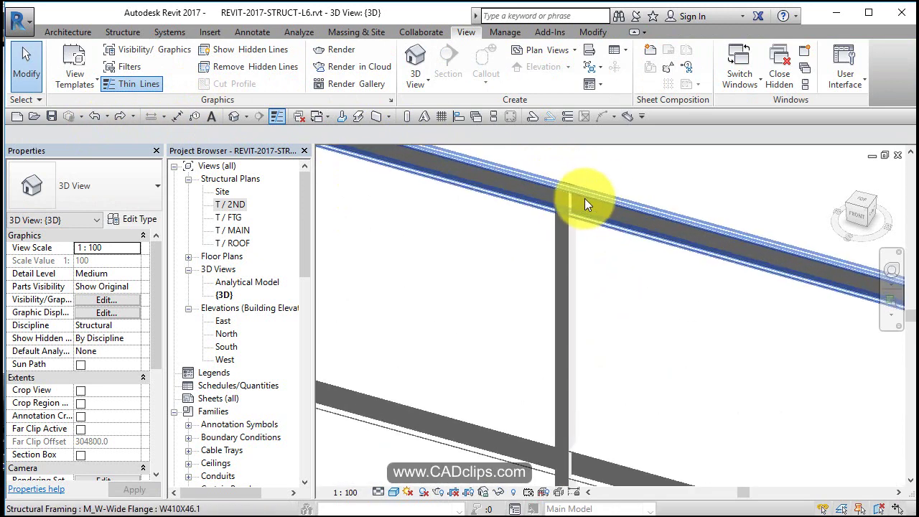
Step: Open the T / ROOF plan and split the first roof beam at its intermediate column
double_click(234, 243)
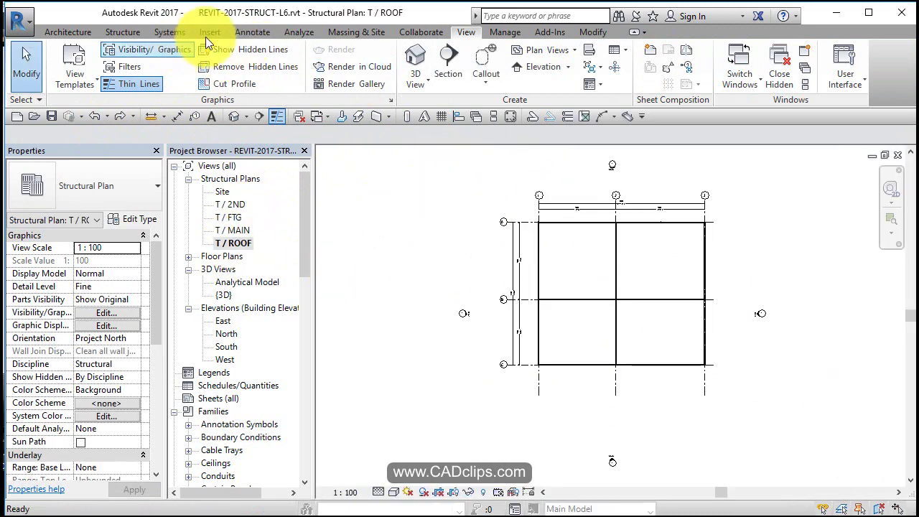
click(595, 33)
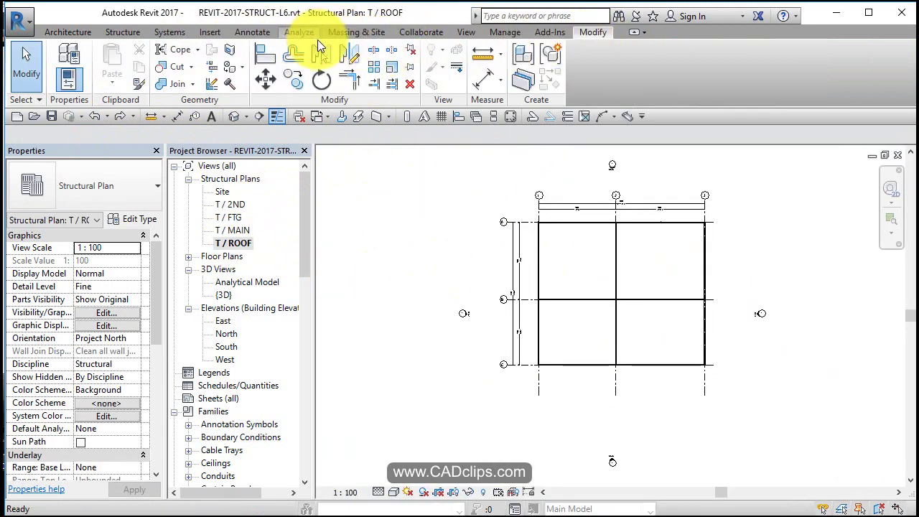
click(375, 51)
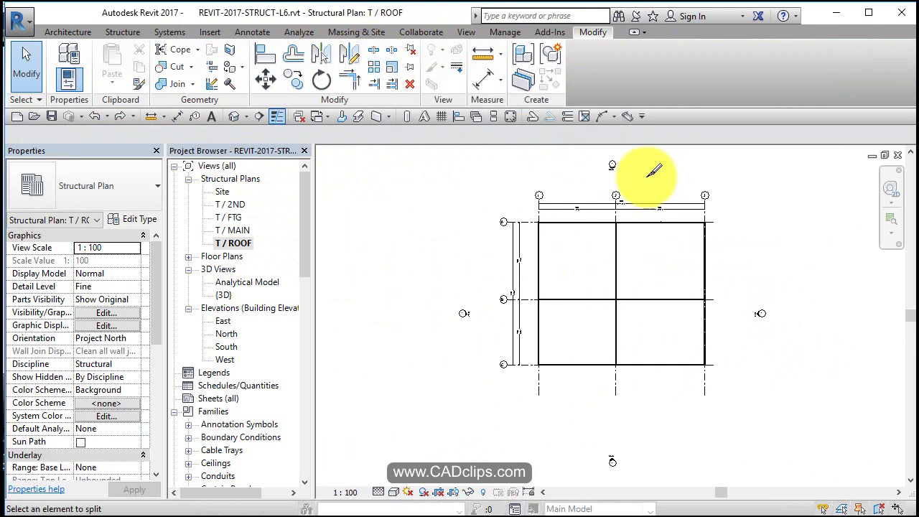
scroll(632, 212, up, 3)
scroll(631, 211, up, 6)
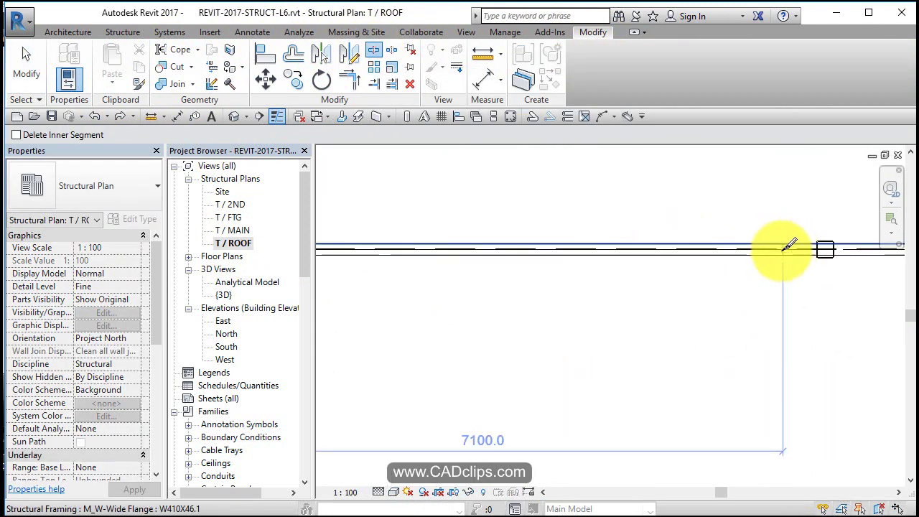
scroll(630, 292, up, 2)
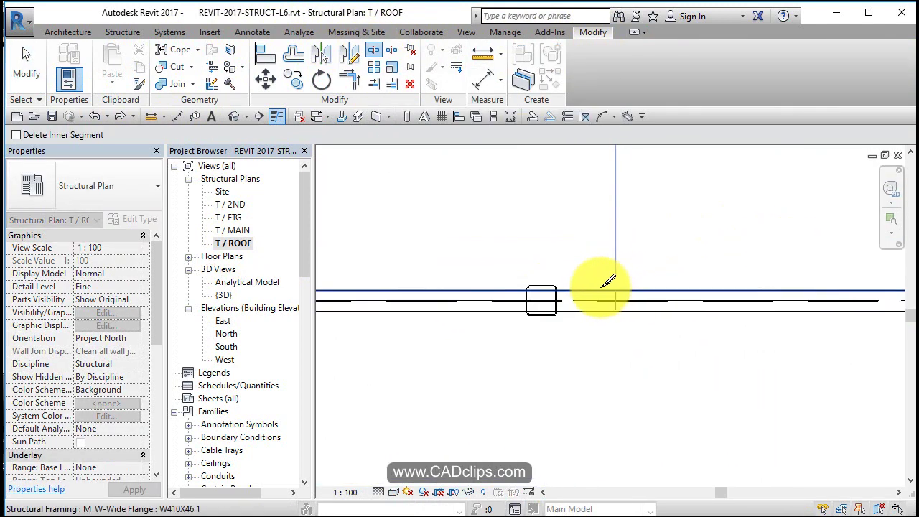
click(548, 294)
Step: Split the next W410X46.1 roof beam at its midpoint HSS column
scroll(630, 314, down, 1)
scroll(622, 425, down, 1)
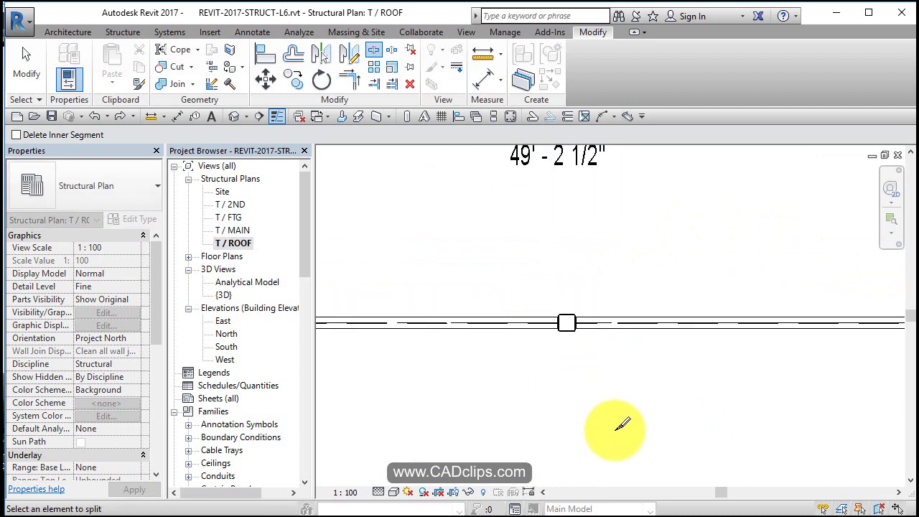
middle_drag(622, 425, 575, 164)
scroll(524, 380, up, 2)
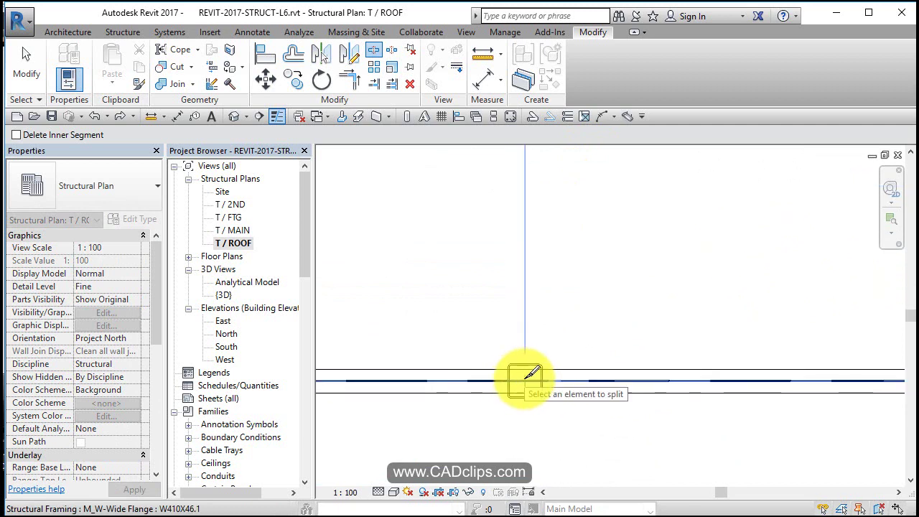
mouse_move(584, 434)
middle_down()
mouse_move(603, 339)
mouse_move(595, 256)
mouse_move(624, 352)
mouse_move(597, 315)
mouse_move(609, 381)
mouse_move(603, 370)
middle_up()
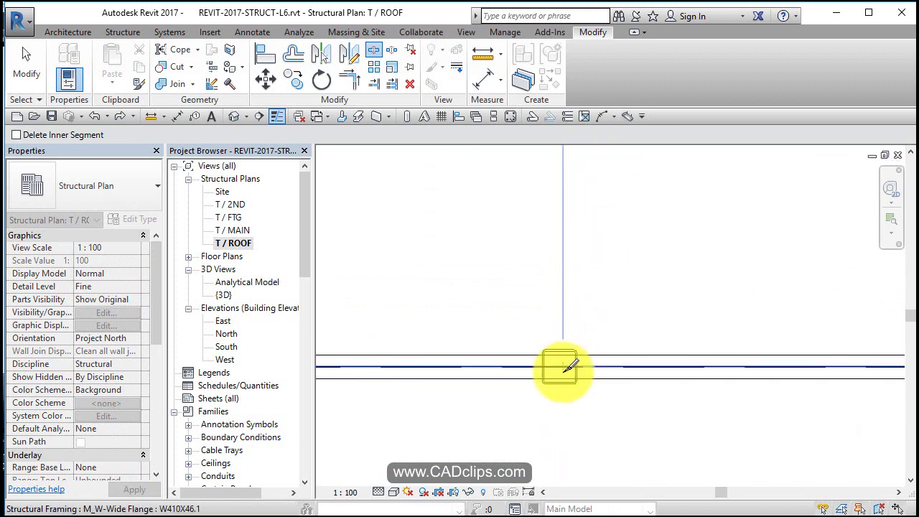
click(564, 367)
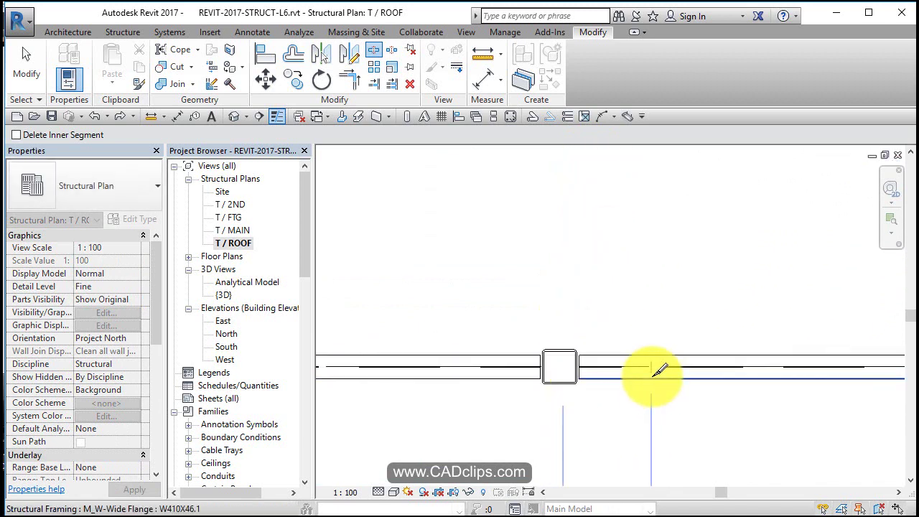
Step: On the T / 2ND plan, split the W460X89 beam where it meets the intermediate column
double_click(234, 204)
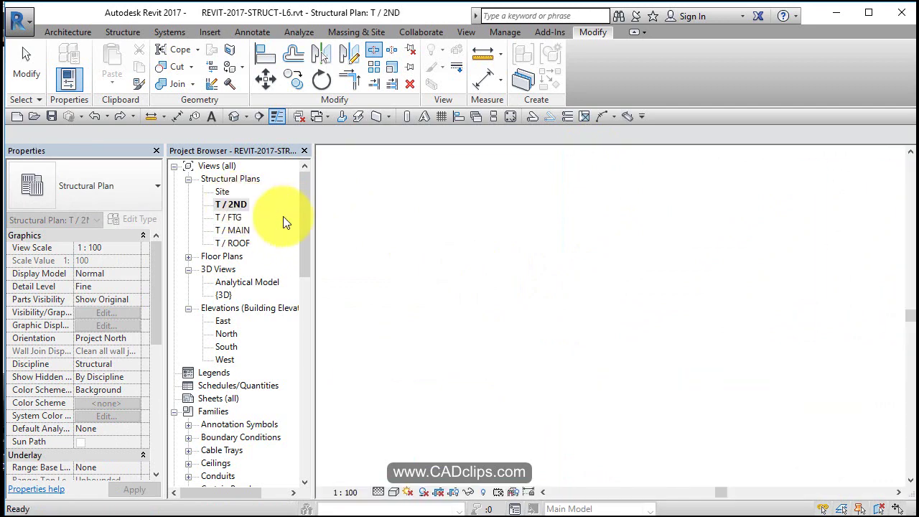
click(374, 52)
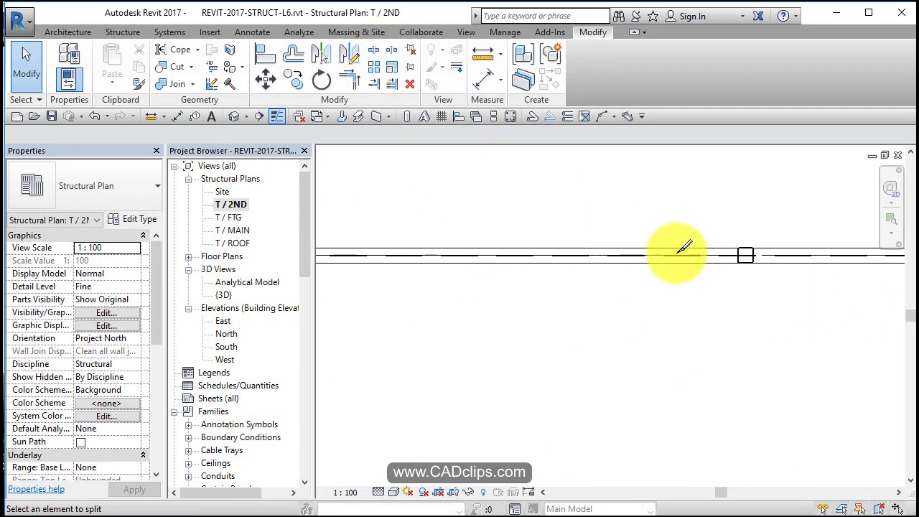
click(747, 254)
scroll(717, 377, down, 5)
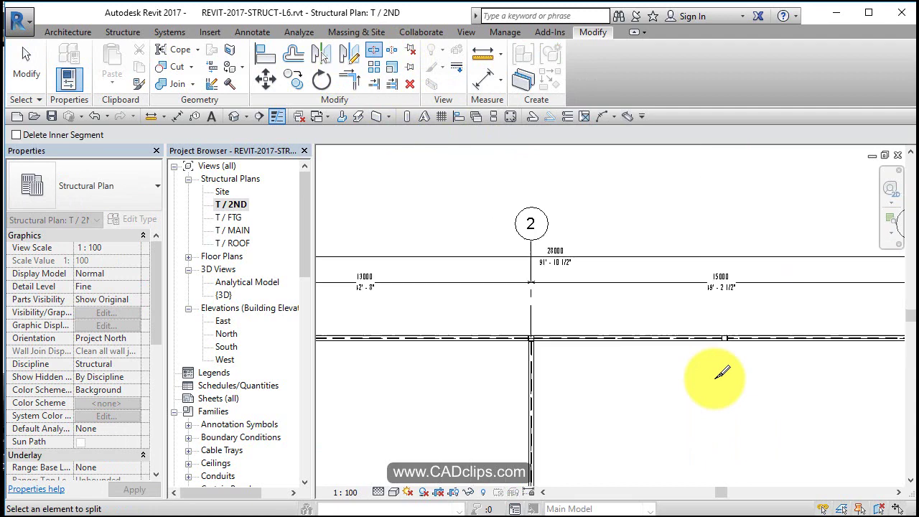
middle_drag(722, 373, 663, 229)
scroll(666, 369, up, 6)
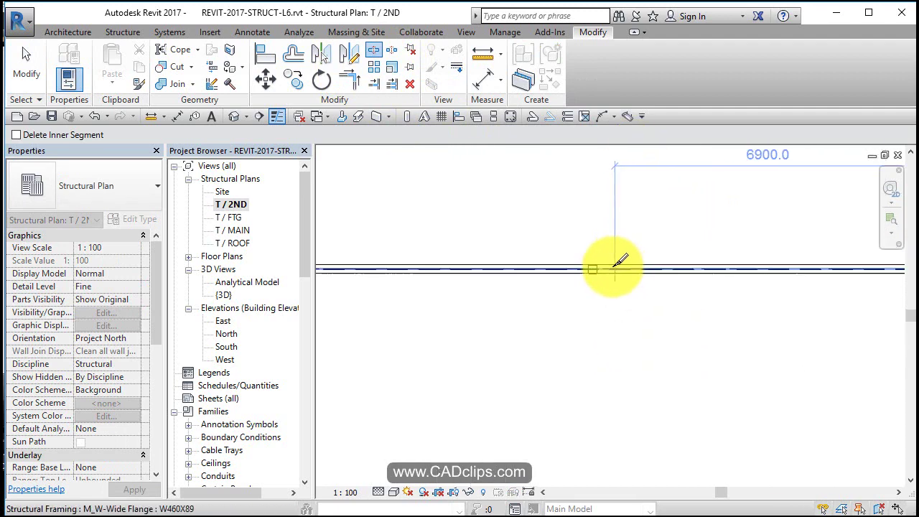
scroll(617, 262, up, 3)
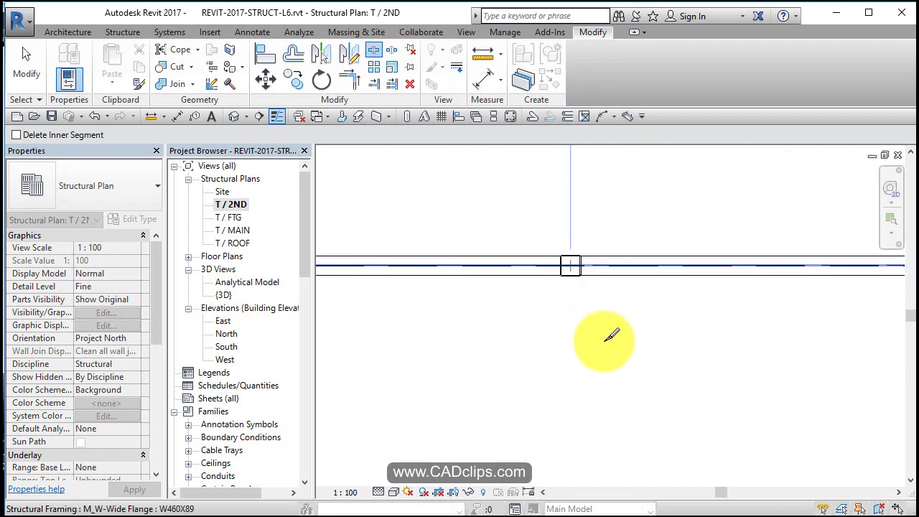
middle_drag(615, 364, 526, 310)
scroll(526, 310, up, 1)
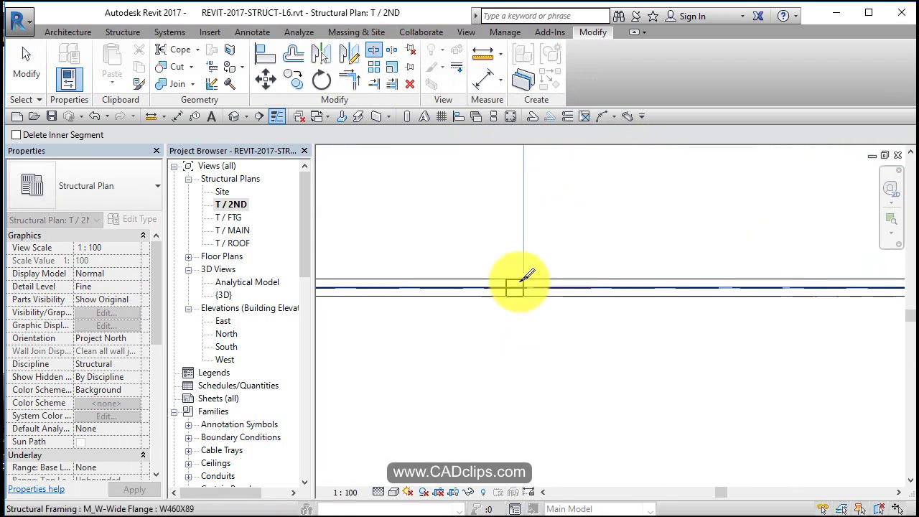
scroll(575, 332, down, 4)
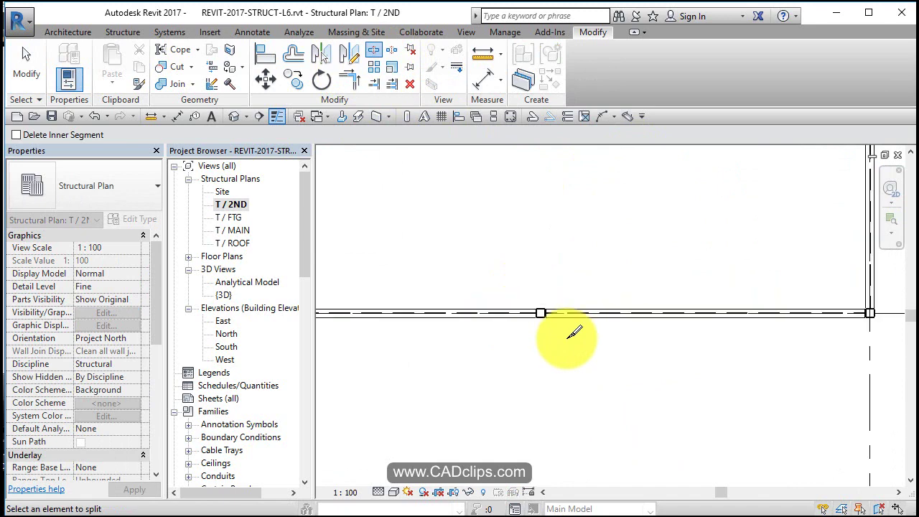
scroll(574, 331, down, 4)
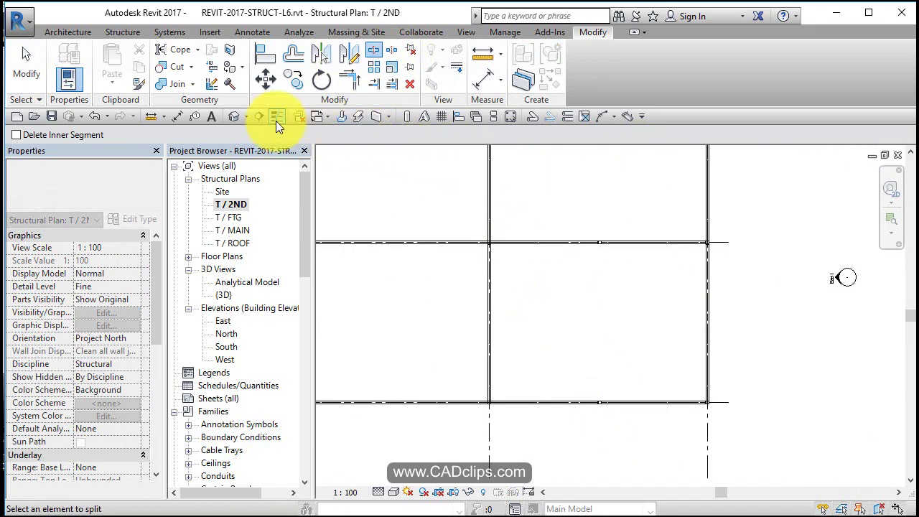
Step: Finish splitting and review the separate beam segments in the default 3D view
key(Escape)
click(234, 119)
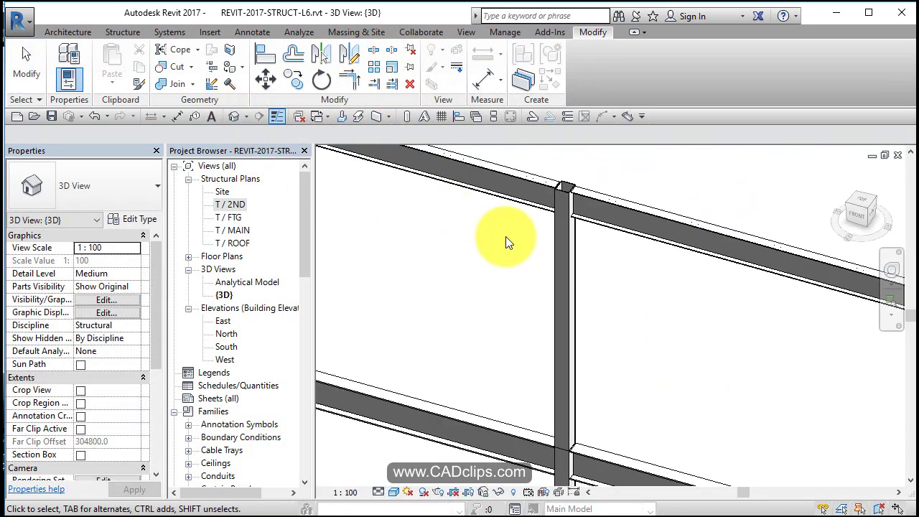
scroll(505, 242, down, 2)
scroll(566, 374, up, 4)
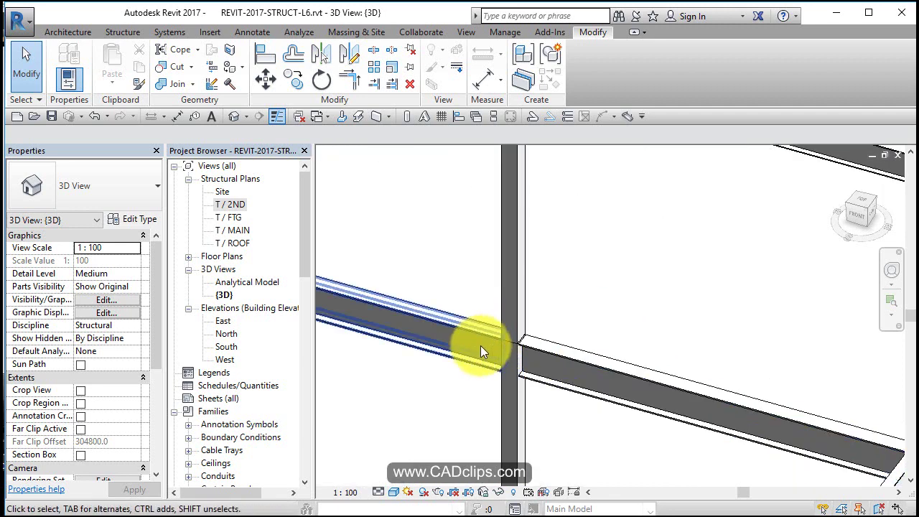
scroll(479, 345, up, 2)
scroll(479, 345, down, 5)
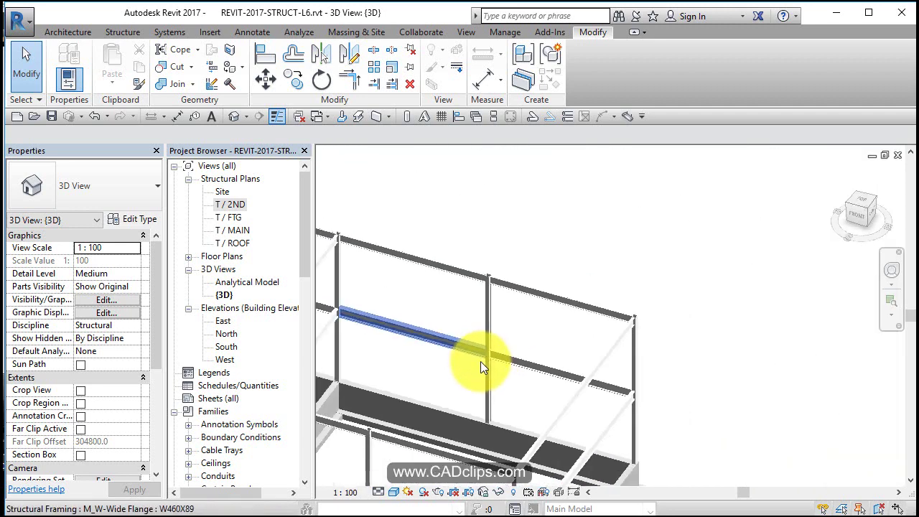
middle_drag(481, 362, 506, 270)
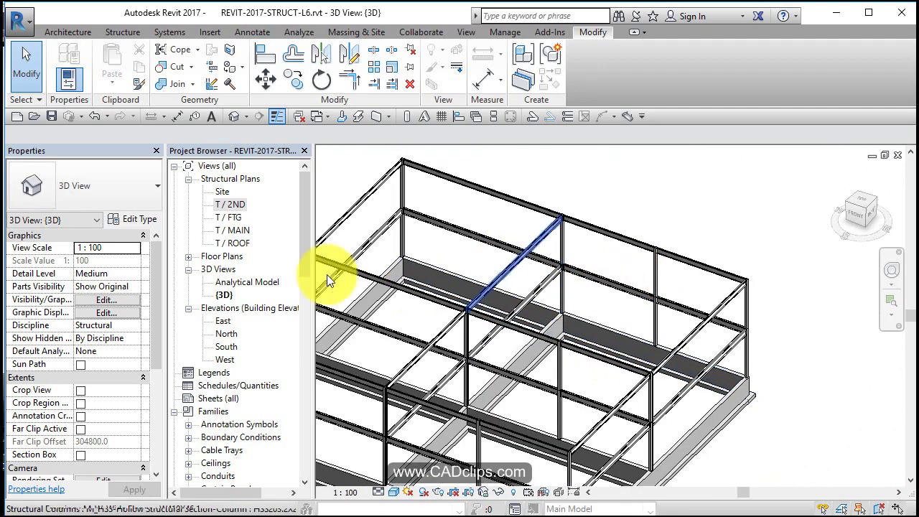
Step: Open the T / ROOF plan and select an existing W410X46.1 roof beam
double_click(245, 244)
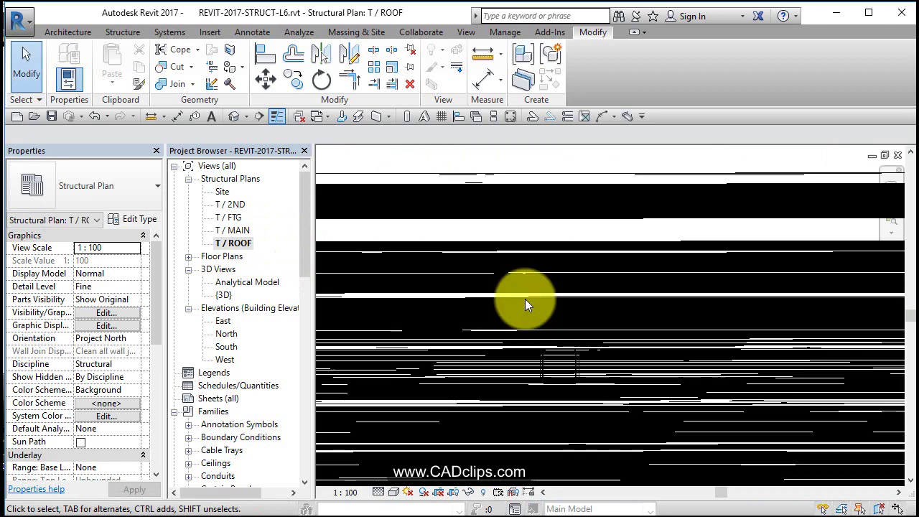
scroll(635, 334, down, 3)
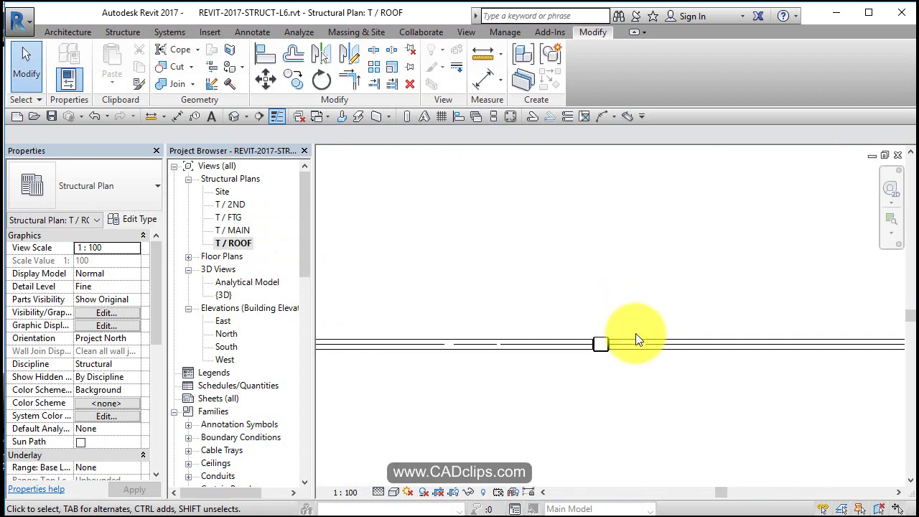
scroll(635, 333, down, 2)
middle_drag(646, 320, 622, 354)
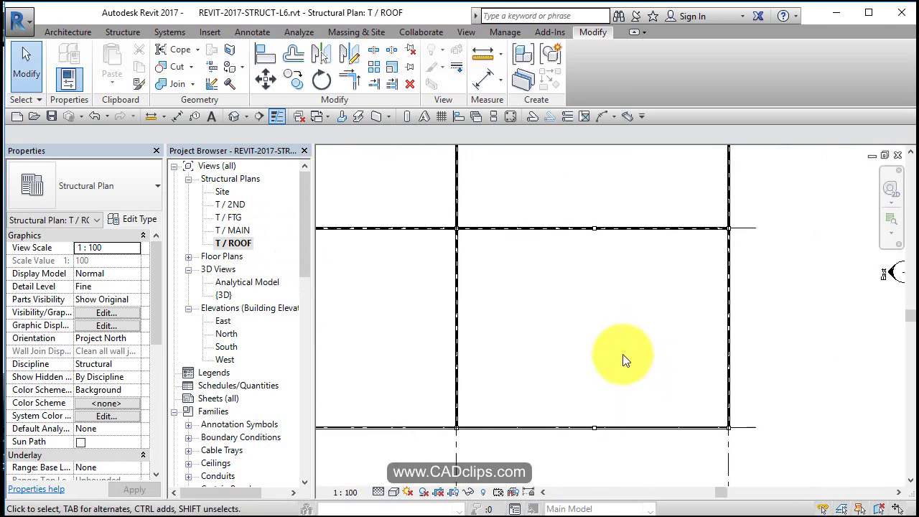
click(635, 235)
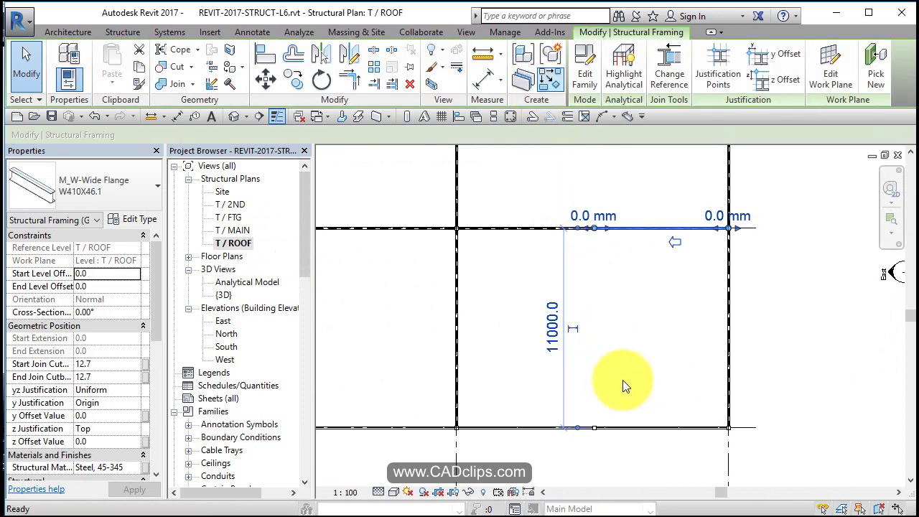
Step: Use Create Similar (CS) to draw W410X46.1 roof beams from grid C through the intermediate column to grid A
key(c)
key(s)
click(594, 427)
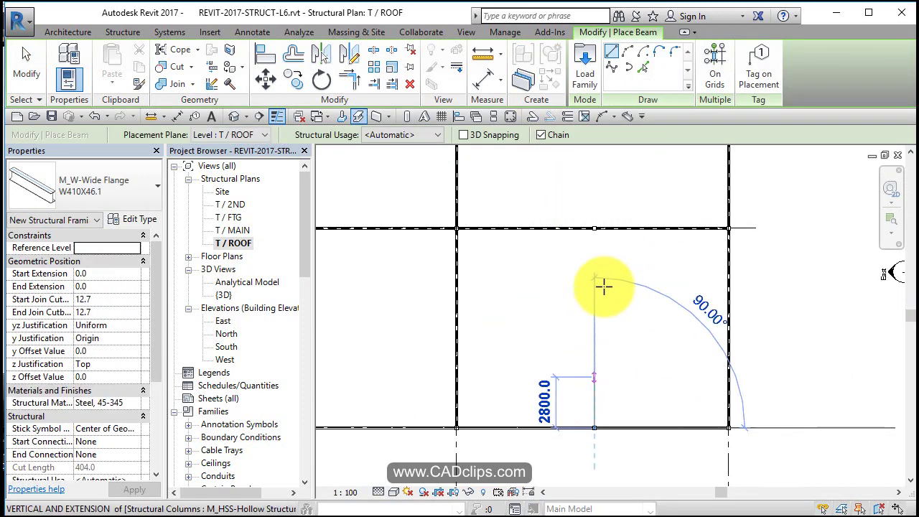
click(593, 228)
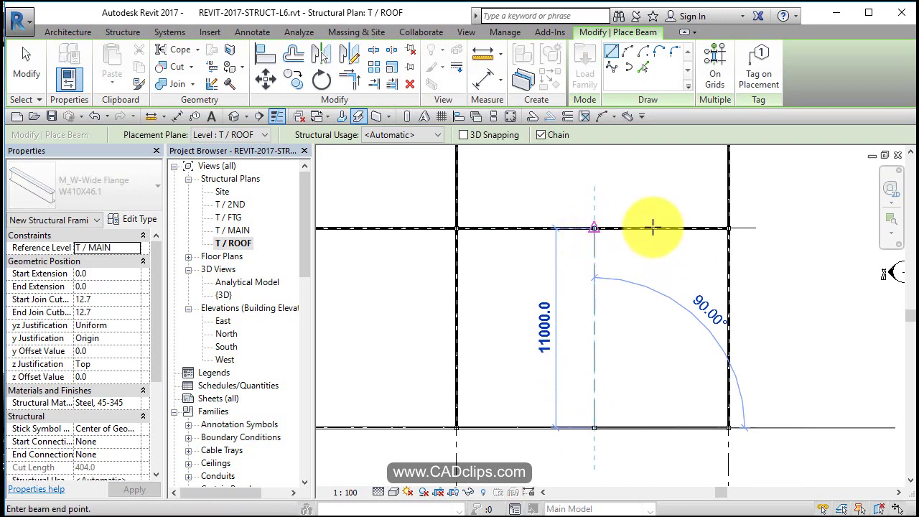
middle_drag(640, 230, 672, 377)
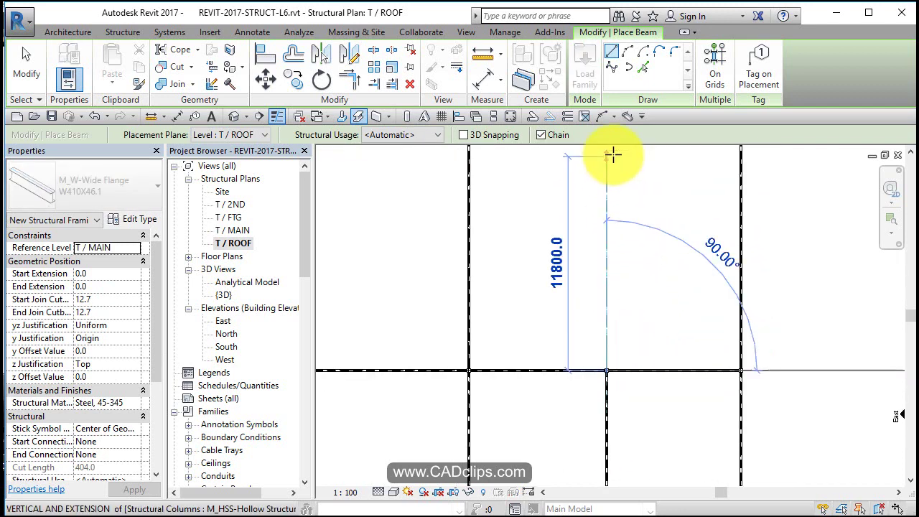
middle_drag(610, 164, 630, 252)
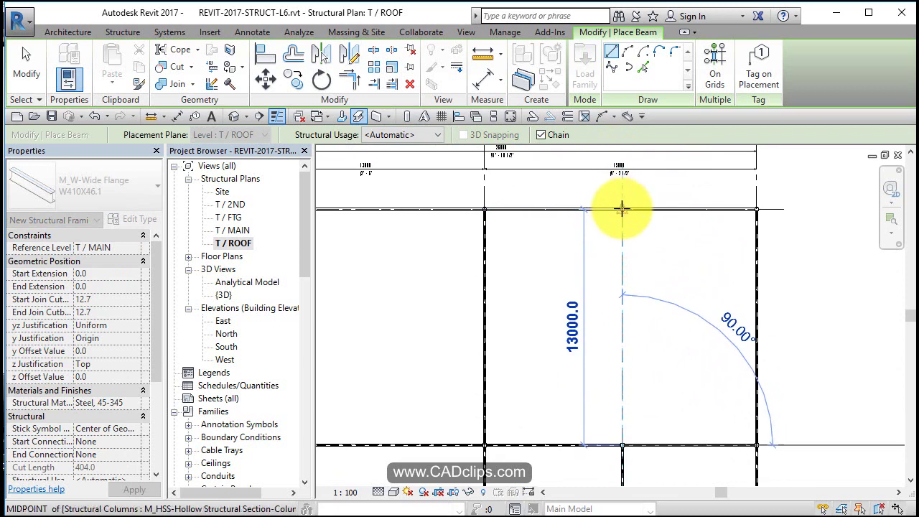
click(623, 208)
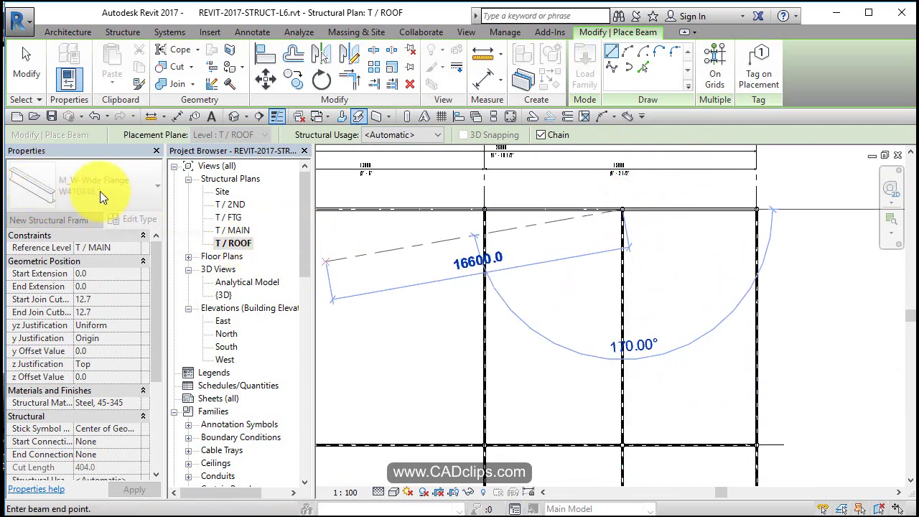
key(Escape)
scroll(574, 275, down, 1)
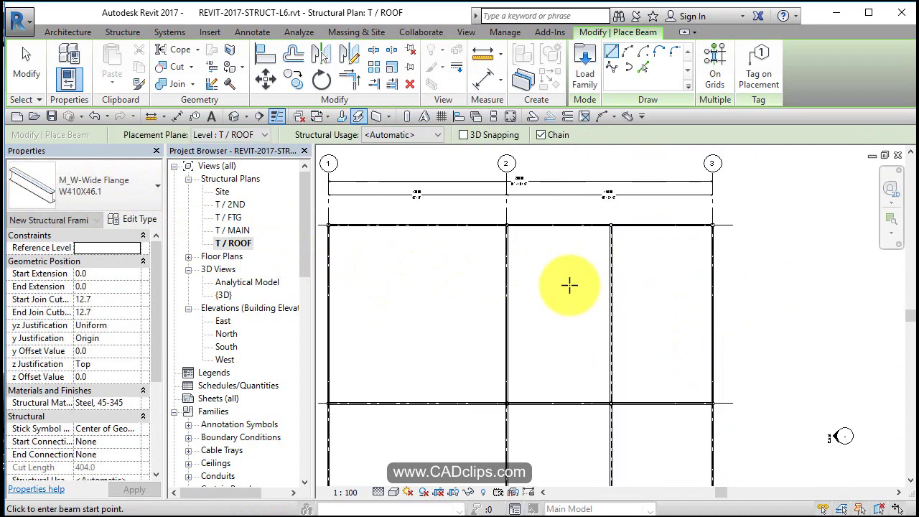
middle_drag(569, 285, 599, 266)
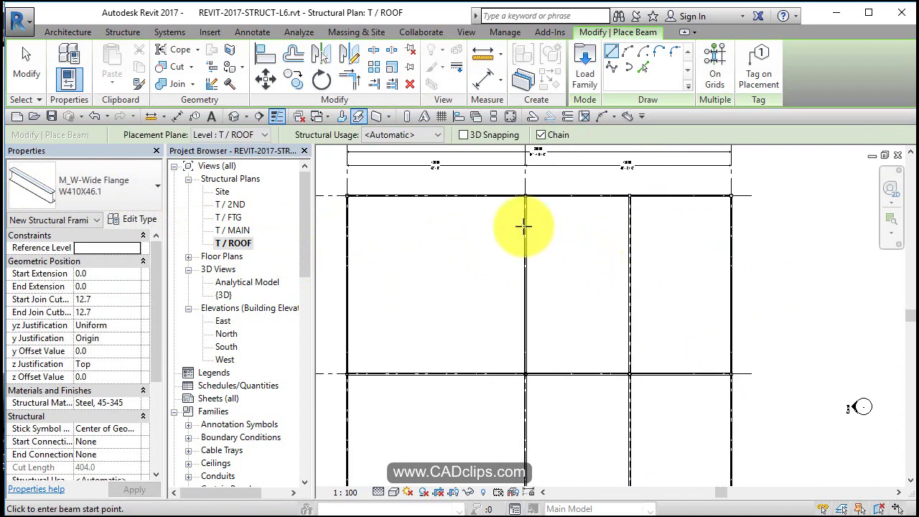
middle_drag(619, 323, 608, 344)
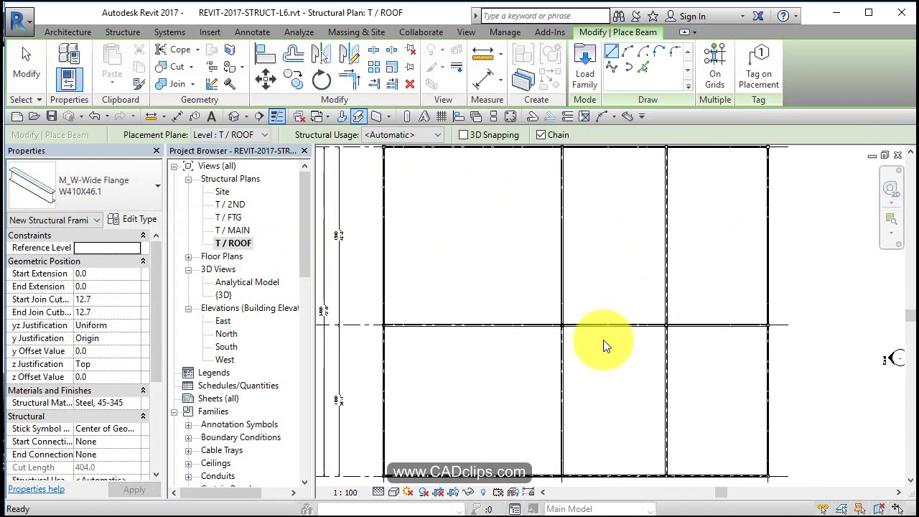
scroll(608, 344, down, 1)
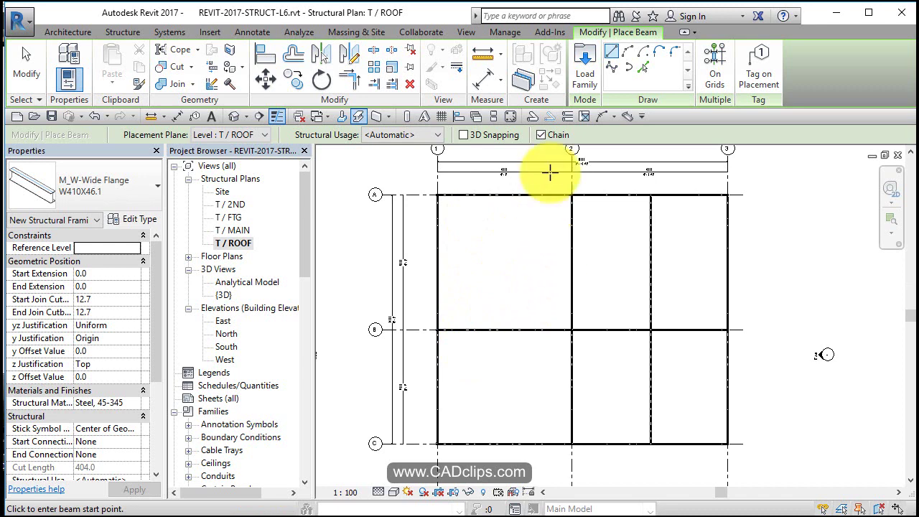
Step: Finish beam placement and orbit the default 3D view to check the new roof beam
key(Escape)
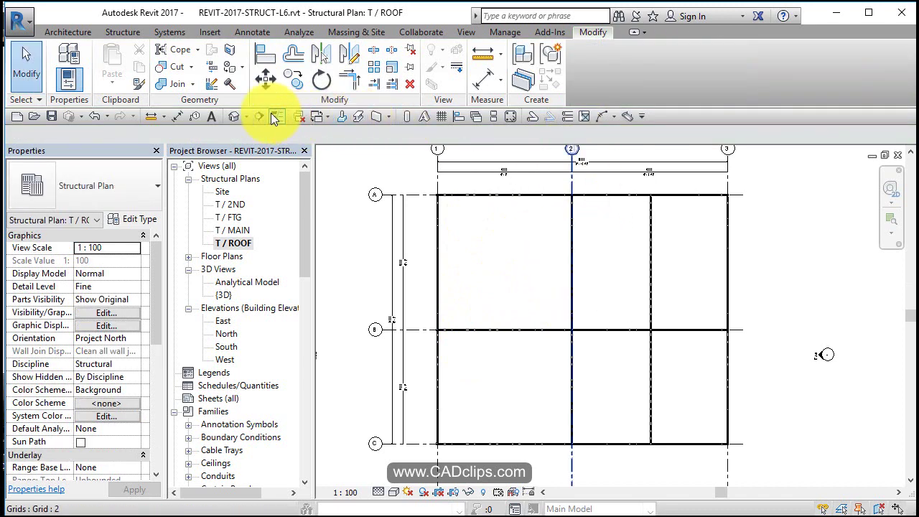
click(234, 117)
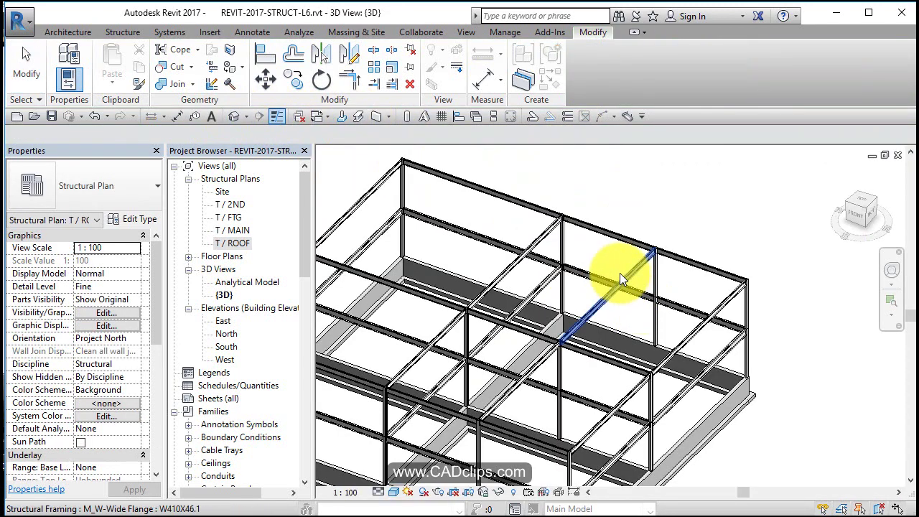
scroll(621, 272, down, 3)
shift+middle_drag(693, 396, 774, 405)
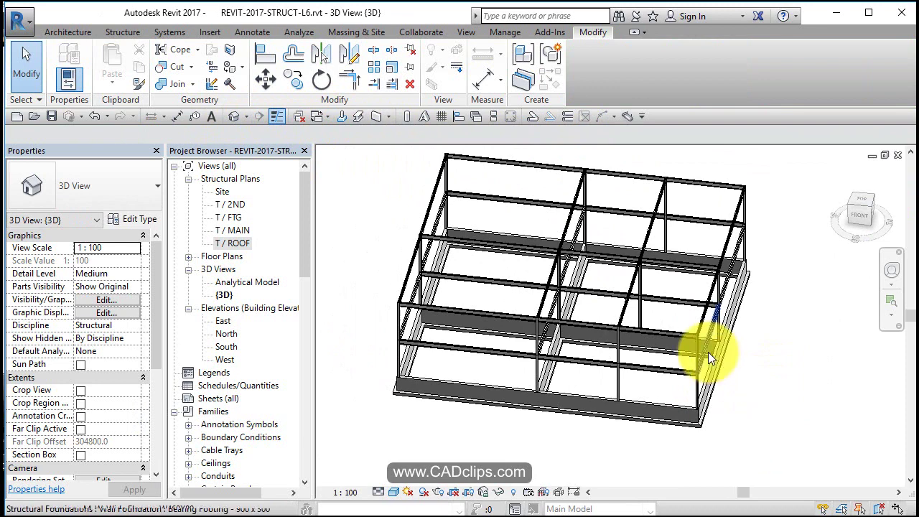
shift+middle_drag(816, 364, 790, 400)
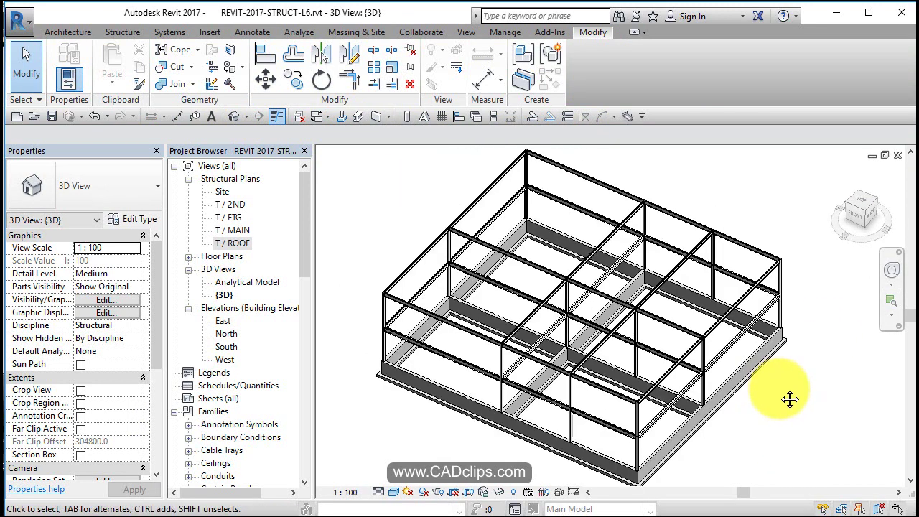